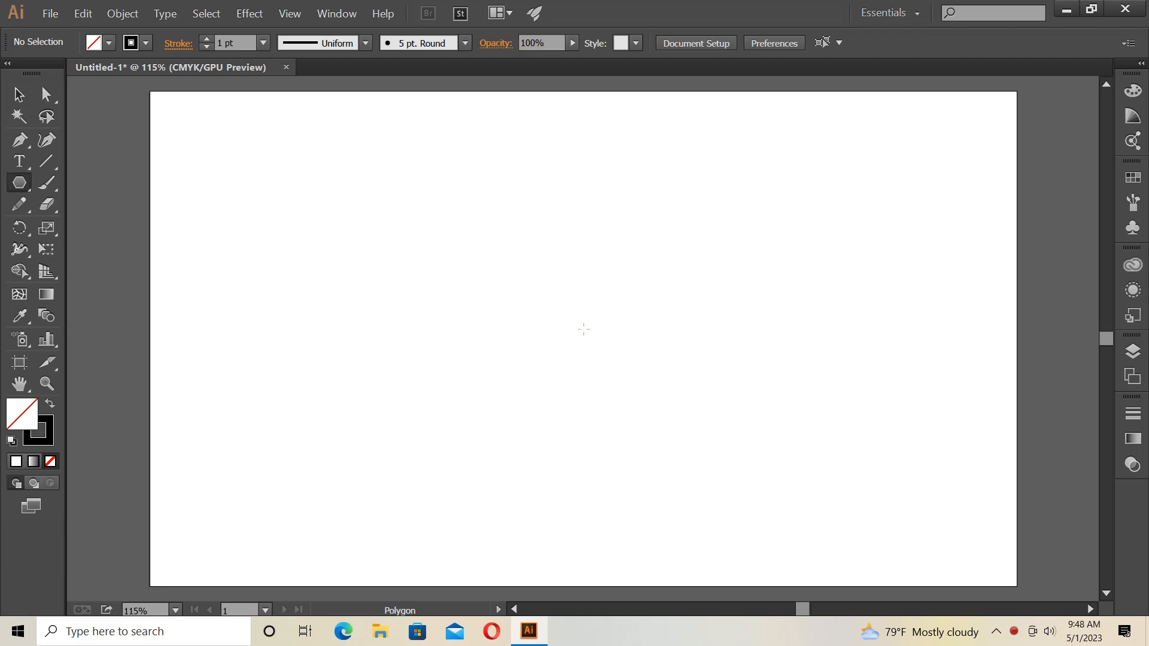
Draw a large hexagon in the middle of the artboard and rotate it so that one corner points straight up.
{"action": "left_click_drag", "start_coordinate": [583, 330], "coordinate": [772, 422]}
{"action": "key", "text": "v"}
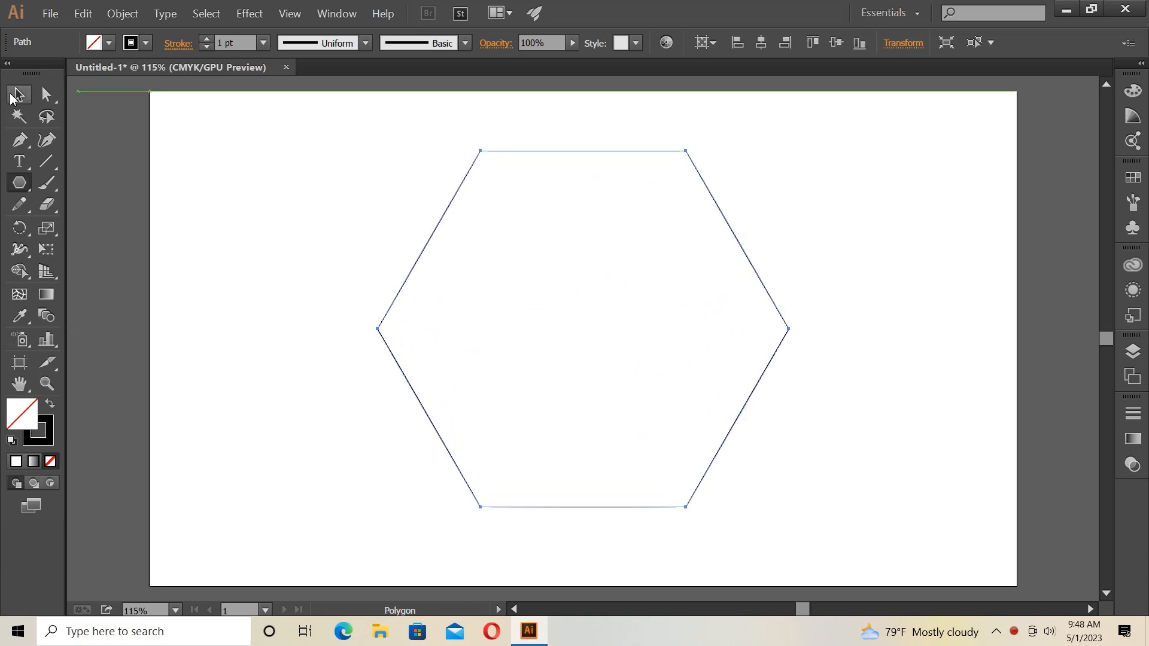
{"action": "left_click_drag", "start_coordinate": [787, 144], "coordinate": [858, 386]}
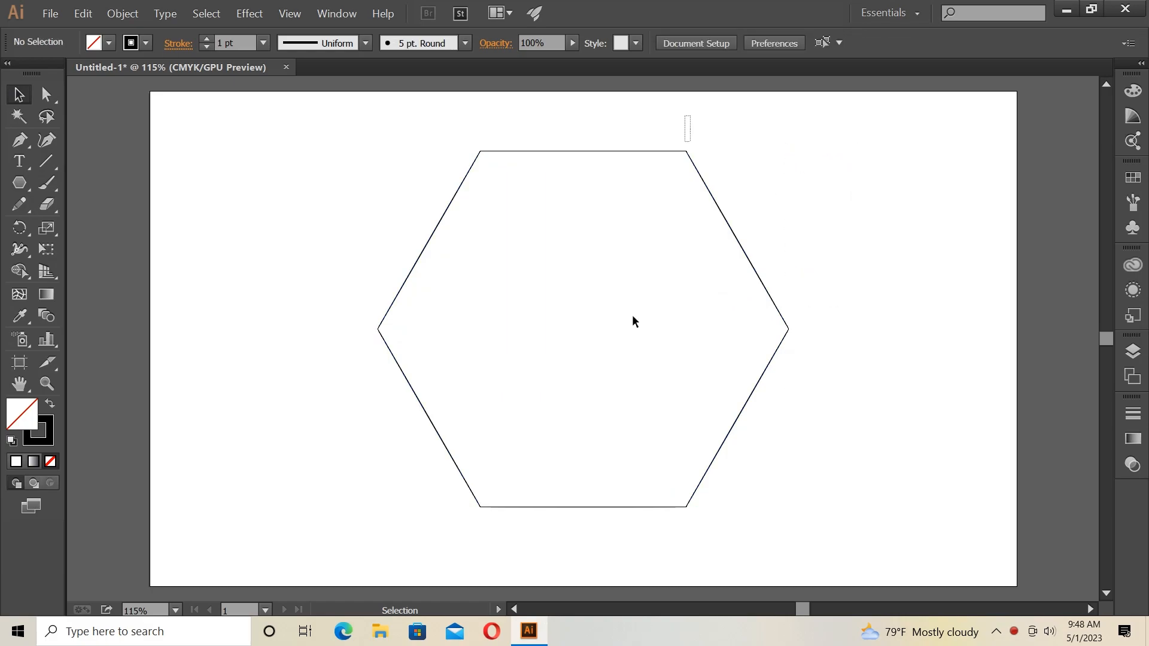
{"action": "left_click_drag", "start_coordinate": [632, 316], "coordinate": [632, 318]}
{"action": "left_click_drag", "start_coordinate": [785, 145], "coordinate": [742, 440]}
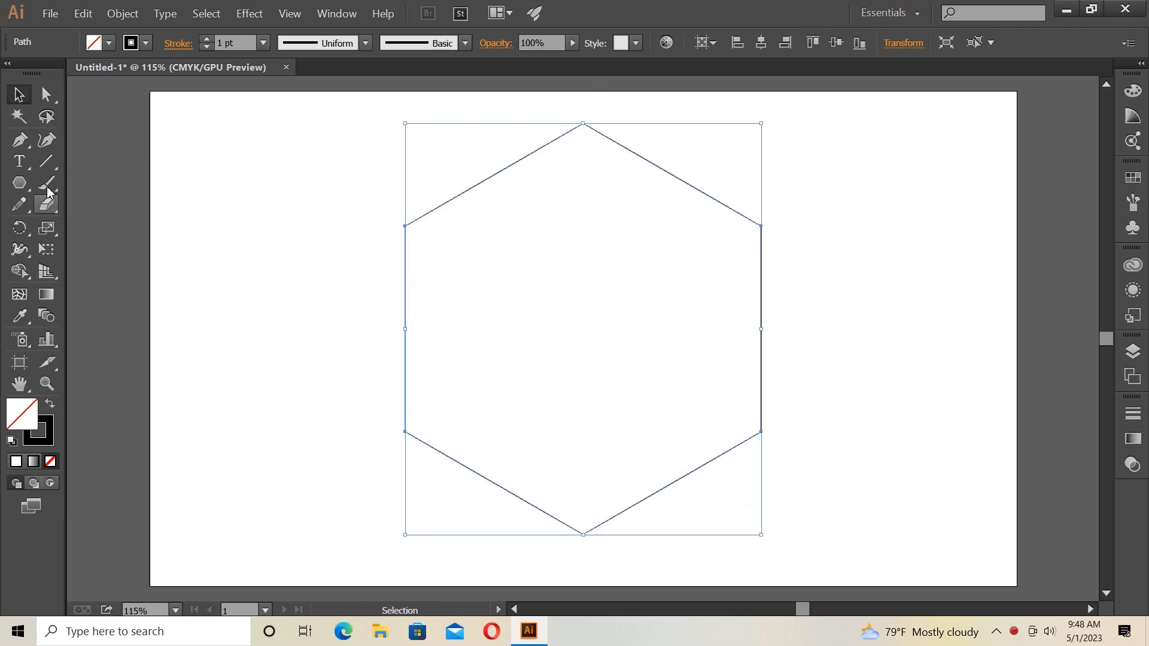
Round the hexagon's two upper side corners together to a radius of about 55 pt.
{"action": "left_click", "coordinate": [46, 94]}
{"action": "left_click_drag", "start_coordinate": [393, 207], "coordinate": [451, 259]}
{"action": "left_click_drag", "start_coordinate": [797, 205], "coordinate": [747, 239]}
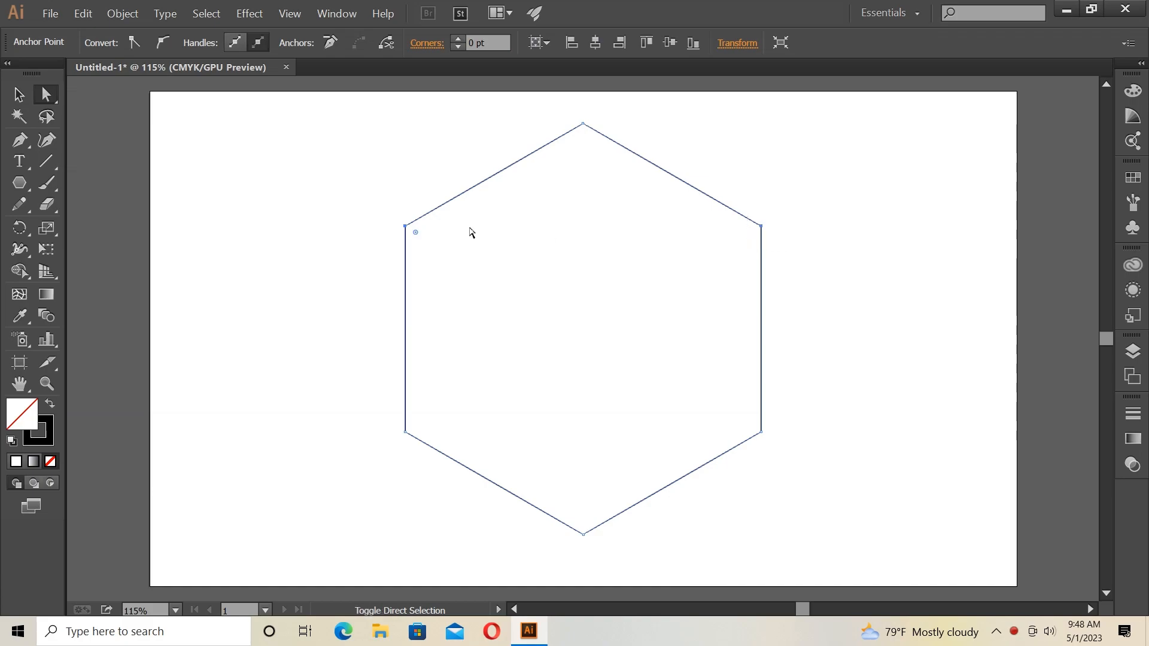
{"action": "left_click_drag", "start_coordinate": [415, 234], "coordinate": [443, 248]}
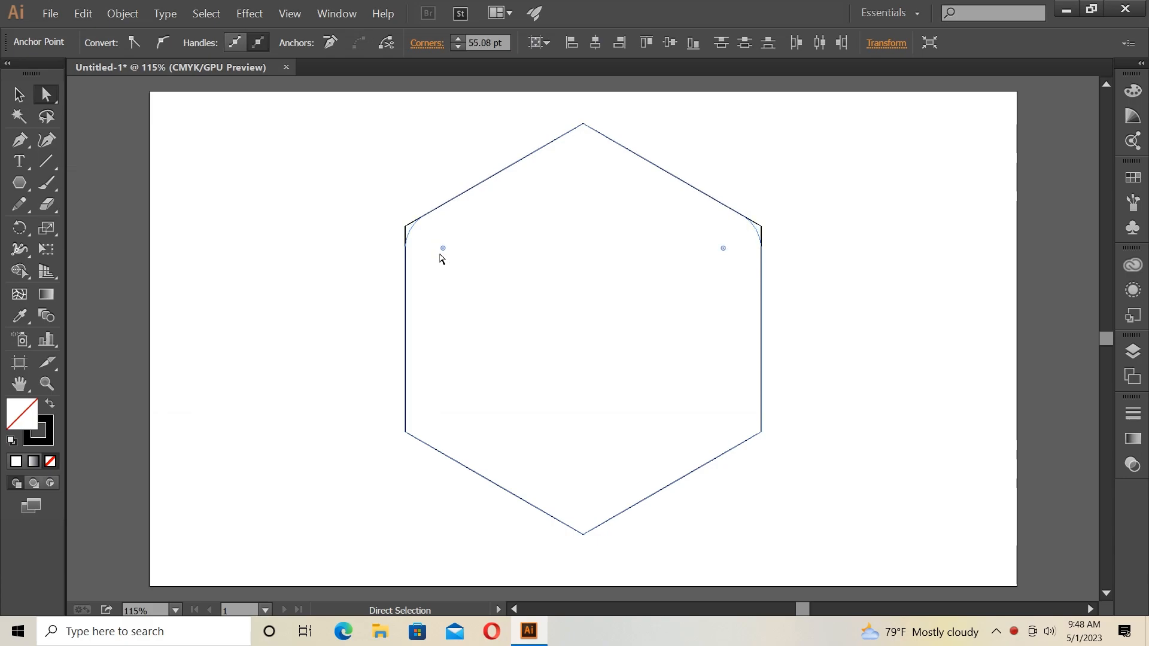
Duplicate the hexagon a short distance straight down, and remove everything below the upper chevron band with the Shape Builder.
{"action": "left_click", "coordinate": [19, 94]}
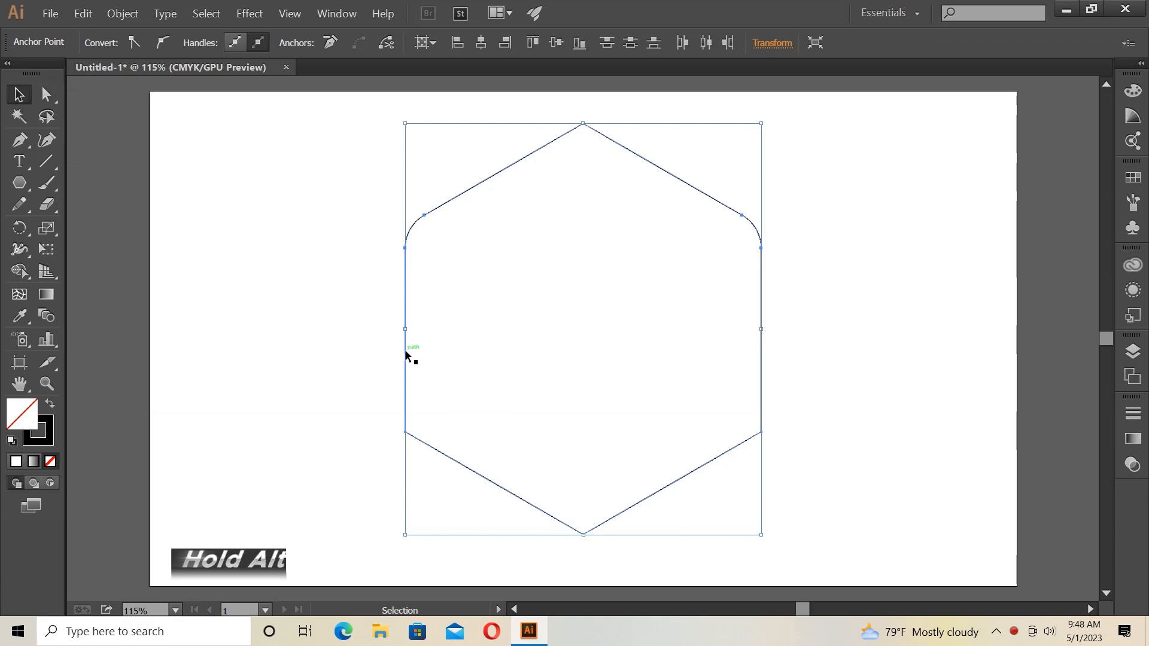
{"action": "left_click_drag", "start_coordinate": [405, 350], "coordinate": [405, 405]}
{"action": "left_click", "coordinate": [479, 182], "text": "shift"}
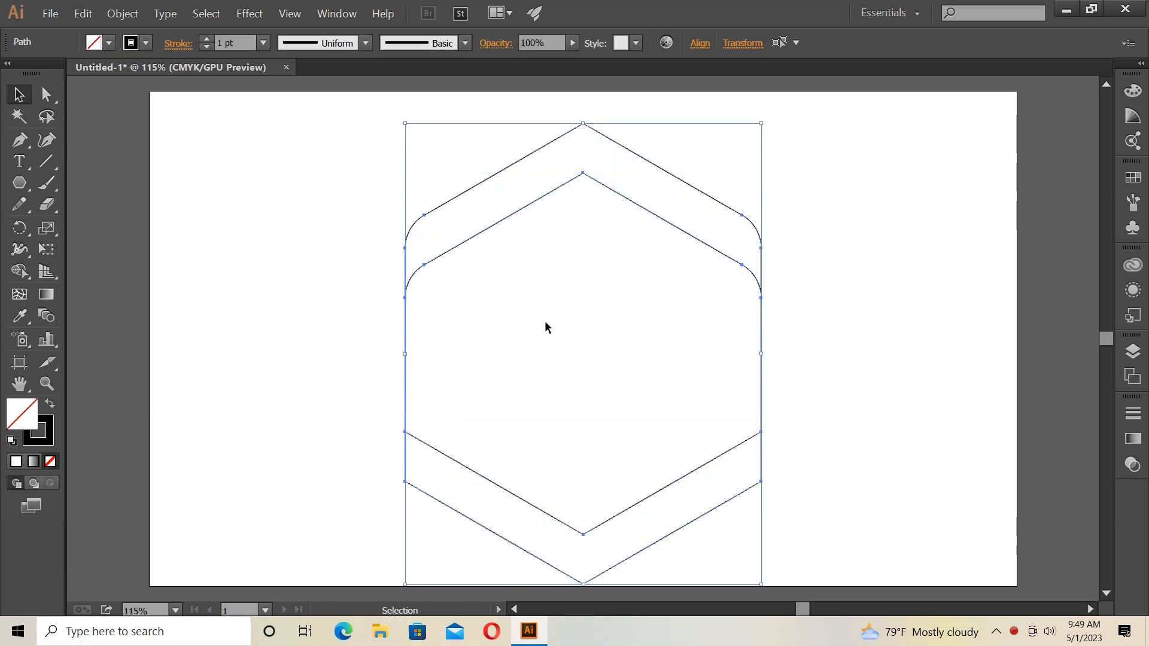
{"action": "left_click", "coordinate": [20, 271]}
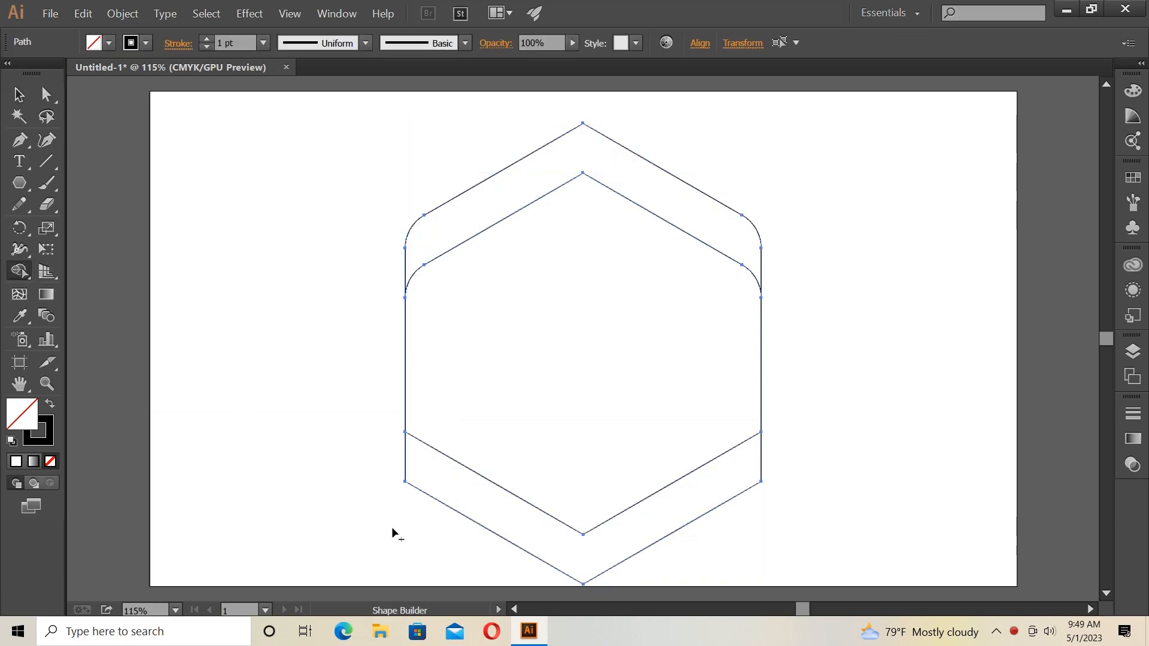
{"action": "mouse_move", "coordinate": [392, 527]}
{"action": "left_mouse_down"}
{"action": "mouse_move", "coordinate": [508, 392]}
{"action": "mouse_move", "coordinate": [464, 379]}
{"action": "left_mouse_up"}
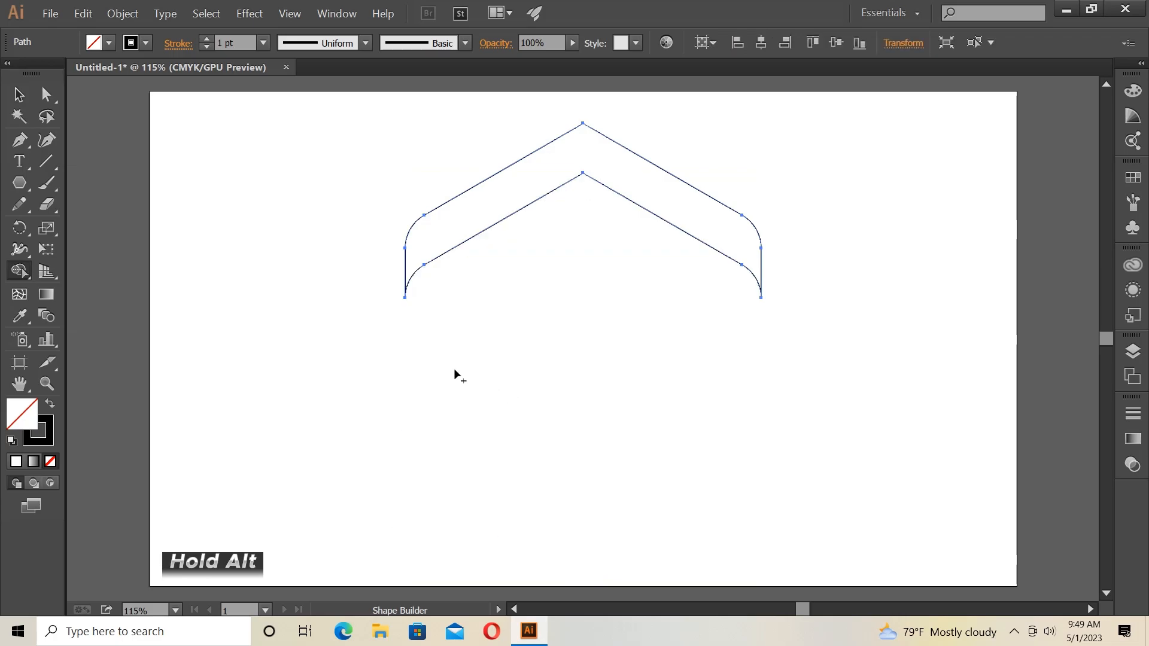
Duplicate the chevron band below, rotate the copy 180°, and position it so its rounded ends meet the original's.
{"action": "left_click", "coordinate": [19, 94]}
{"action": "left_click", "coordinate": [504, 171]}
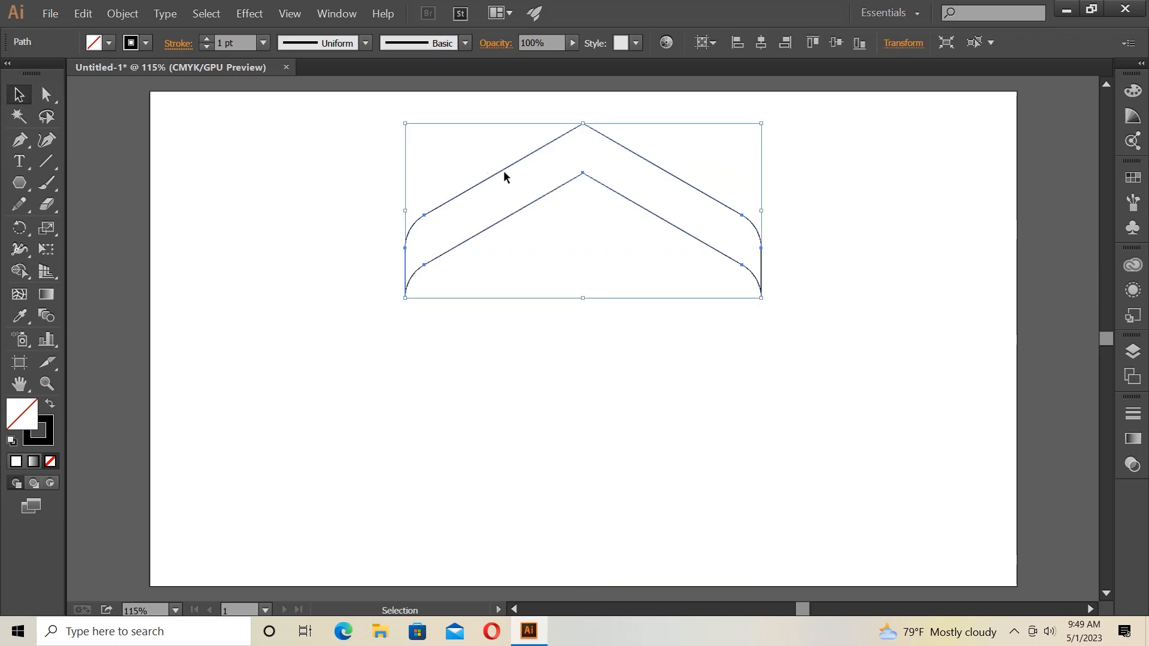
{"action": "left_click_drag", "start_coordinate": [612, 187], "coordinate": [611, 283]}
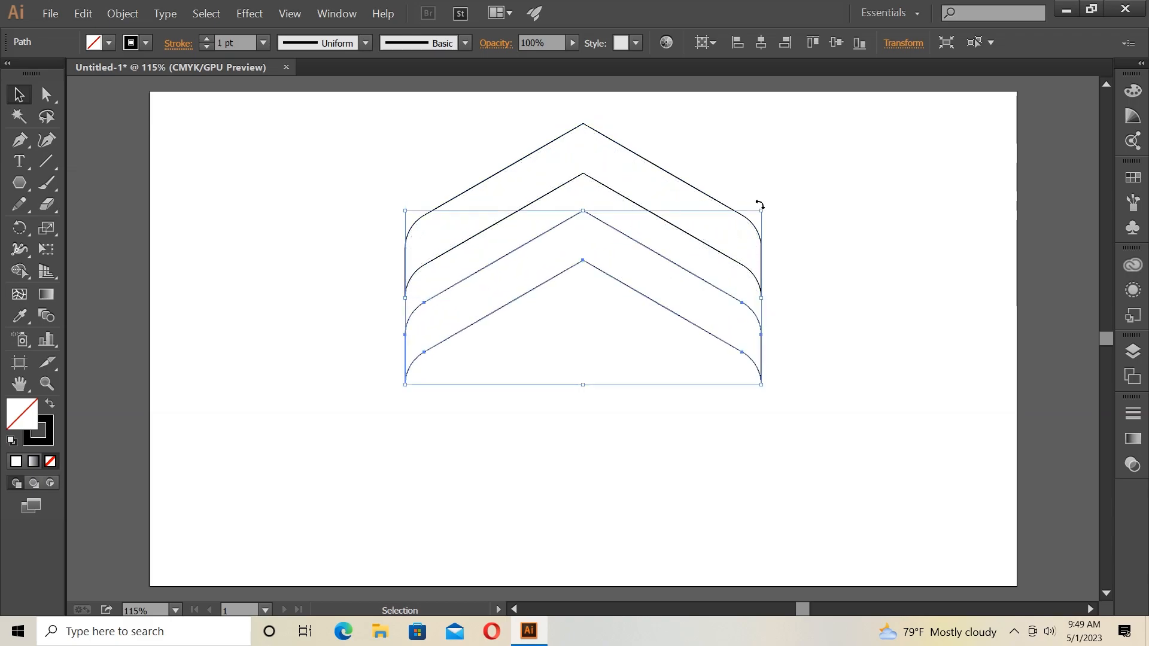
{"action": "left_click_drag", "start_coordinate": [758, 204], "coordinate": [443, 338]}
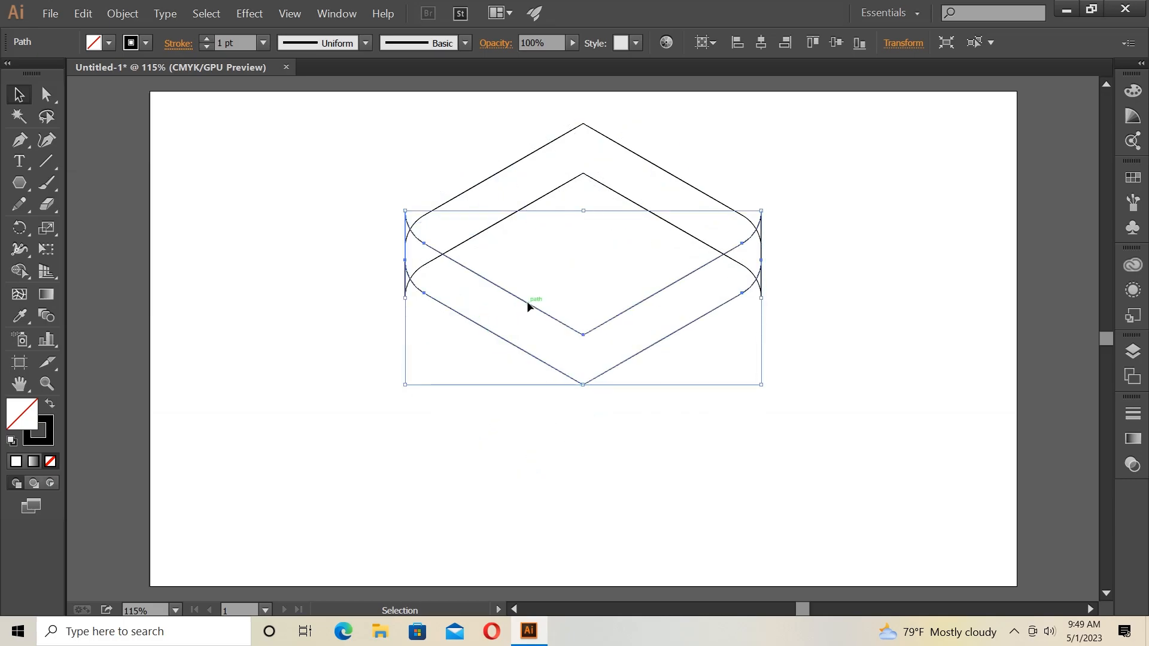
{"action": "left_click_drag", "start_coordinate": [526, 300], "coordinate": [525, 331]}
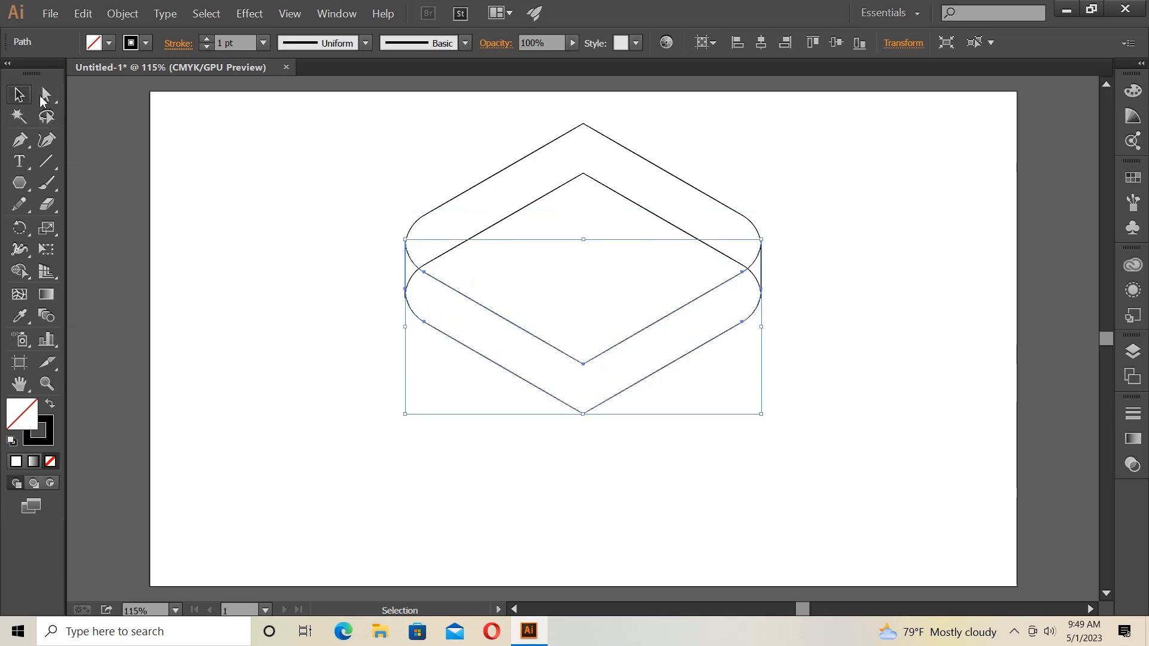
Merge the overlapping end pieces with the Shape Builder, joining the left ones to the lower band and the right ones to the upper.
{"action": "left_click_drag", "start_coordinate": [426, 146], "coordinate": [530, 275]}
{"action": "left_click", "coordinate": [19, 271]}
{"action": "left_click_drag", "start_coordinate": [419, 290], "coordinate": [410, 257]}
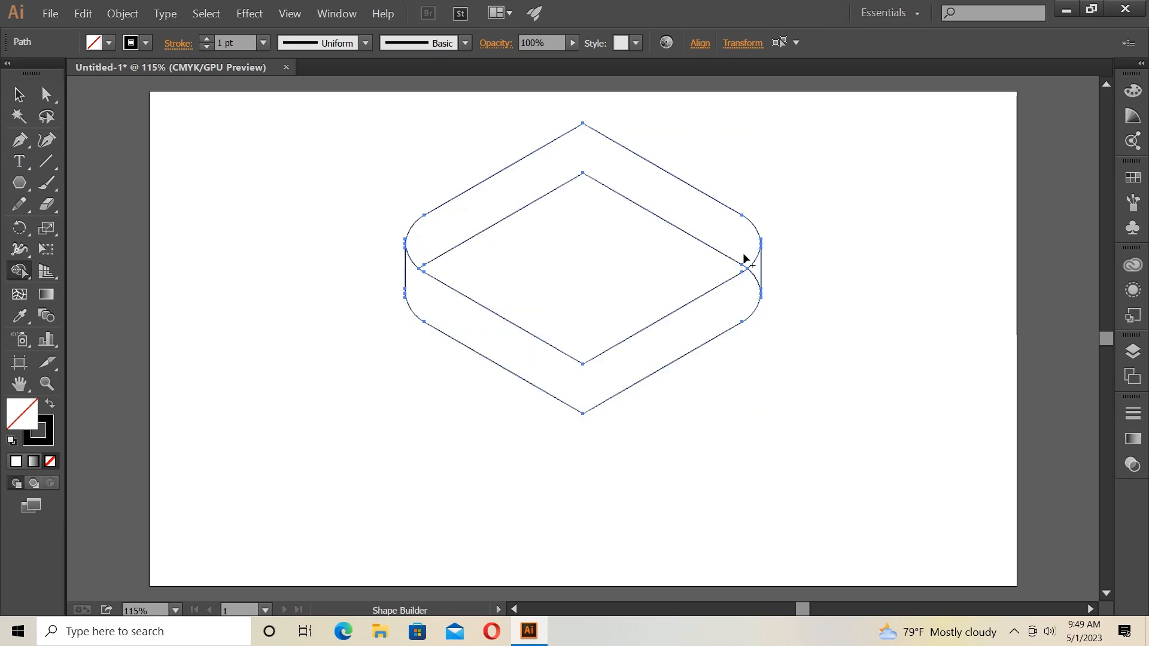
{"action": "left_click_drag", "start_coordinate": [739, 249], "coordinate": [760, 268]}
Duplicate the ring straight down so both overlap, and interlace the two crossings by merging band pieces with the Shape Builder.
{"action": "left_click", "coordinate": [18, 94]}
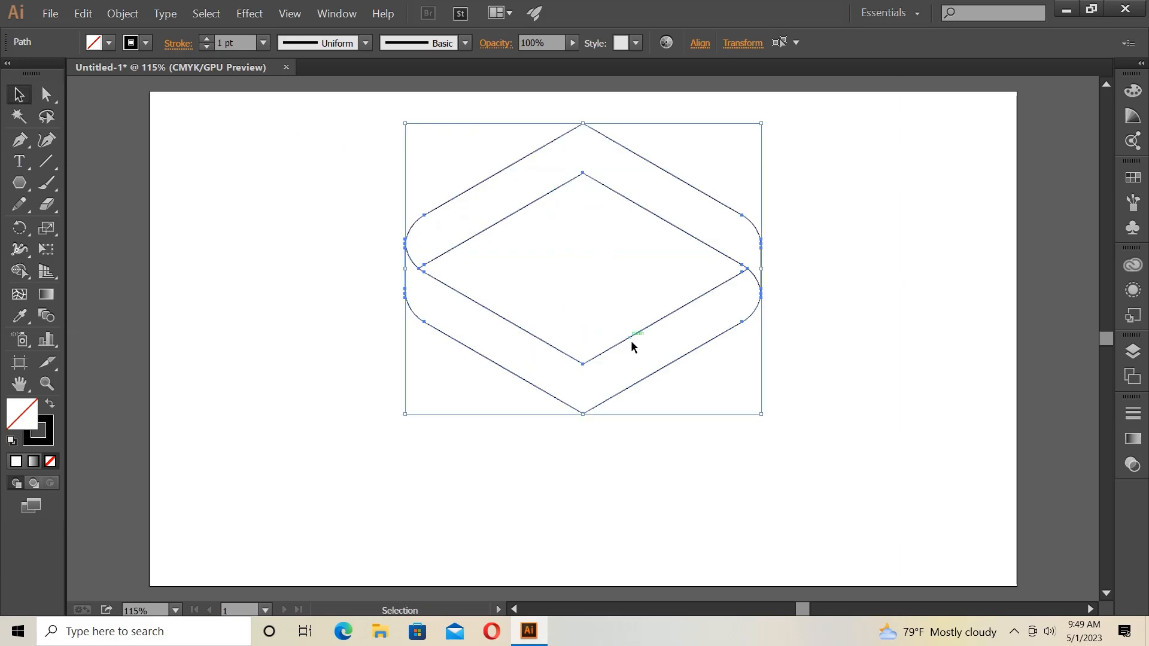
{"action": "left_click_drag", "start_coordinate": [630, 336], "coordinate": [634, 446]}
{"action": "left_click_drag", "start_coordinate": [394, 141], "coordinate": [473, 254]}
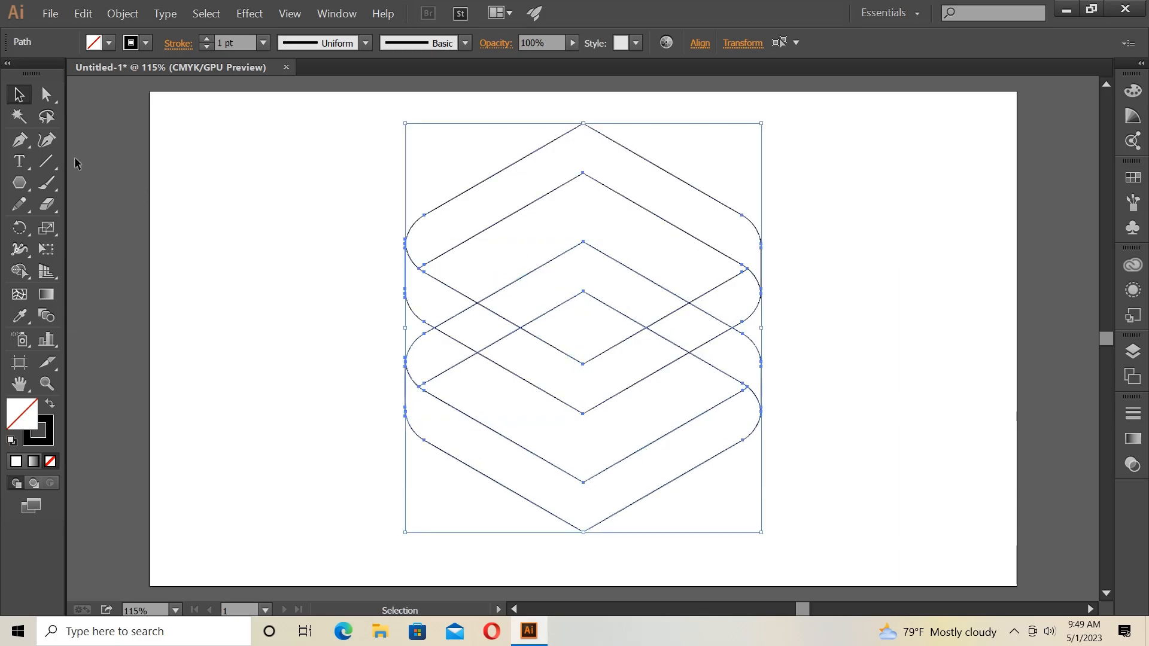
{"action": "left_click", "coordinate": [19, 271]}
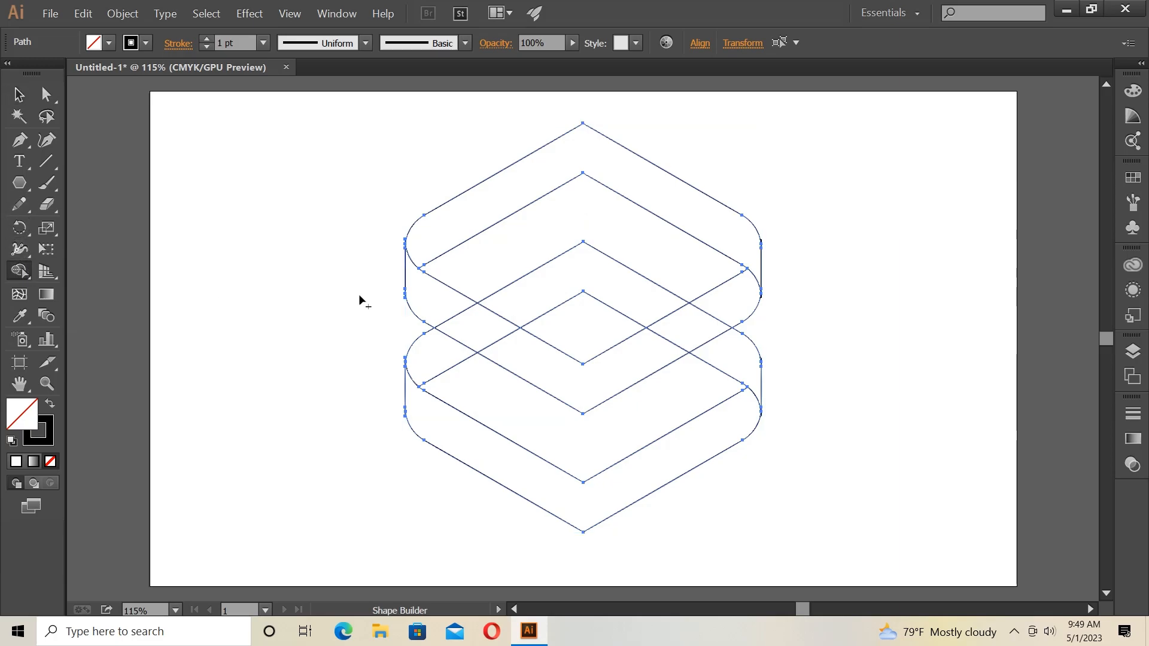
{"action": "left_click_drag", "start_coordinate": [451, 318], "coordinate": [539, 359]}
{"action": "left_click_drag", "start_coordinate": [660, 309], "coordinate": [729, 359]}
{"action": "left_click", "coordinate": [15, 102]}
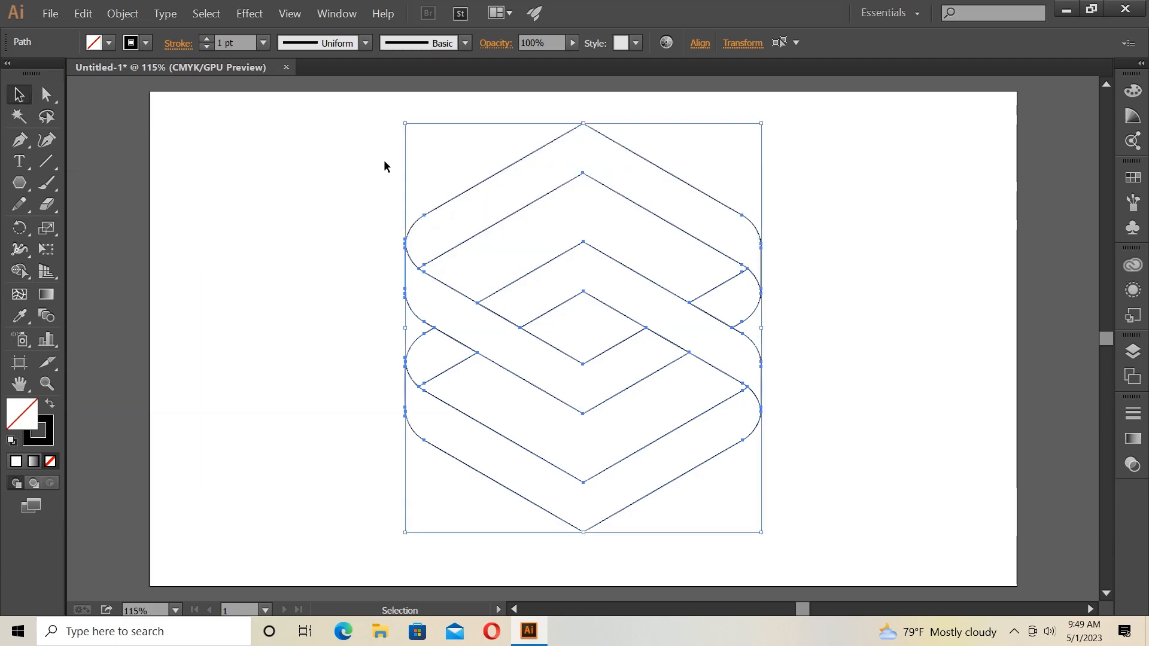
{"action": "left_click", "coordinate": [174, 43]}
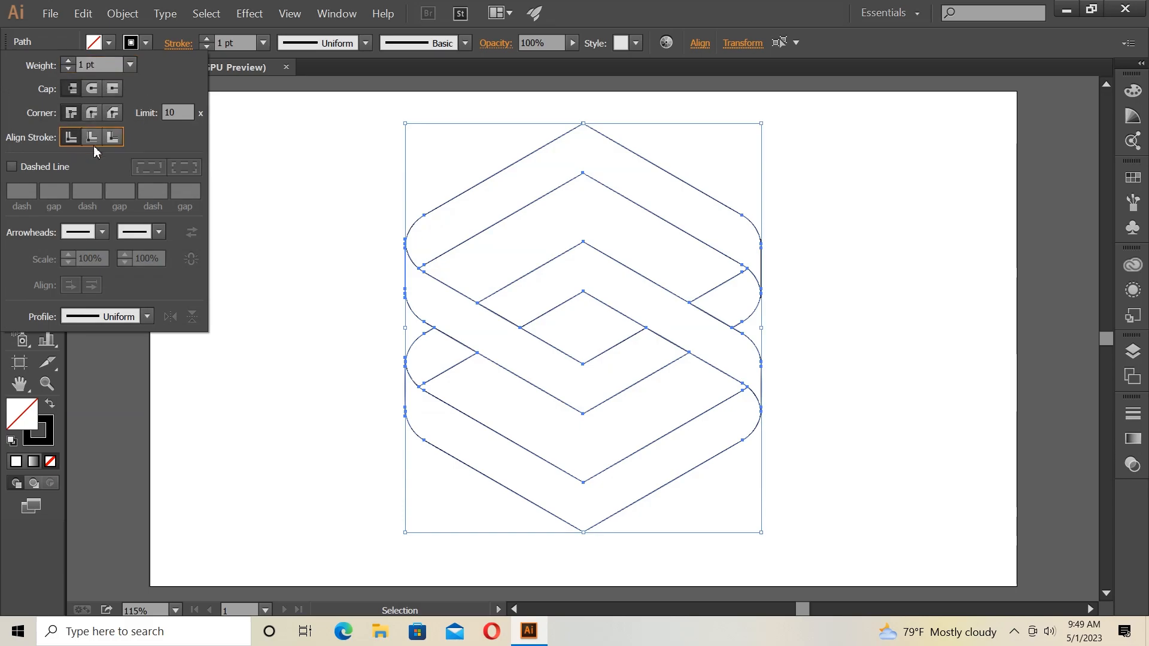
{"action": "left_click", "coordinate": [457, 164]}
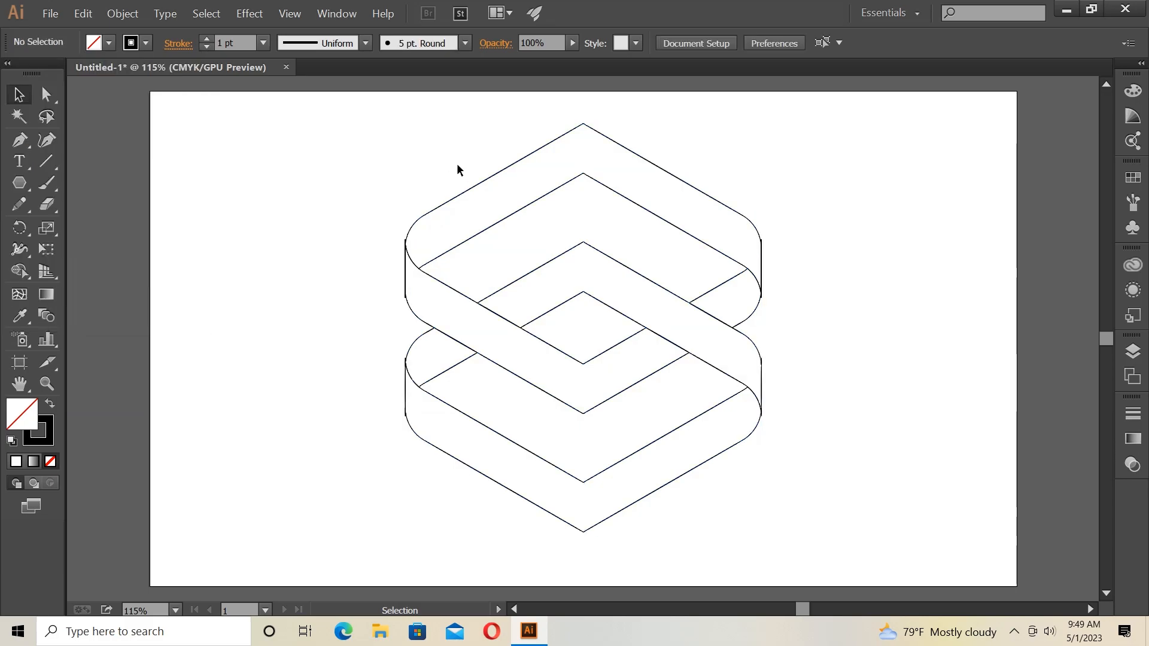
Move the interlaced bands off to the right and delete the leftover pieces remaining on the artboard.
{"action": "left_click_drag", "start_coordinate": [539, 261], "coordinate": [696, 500]}
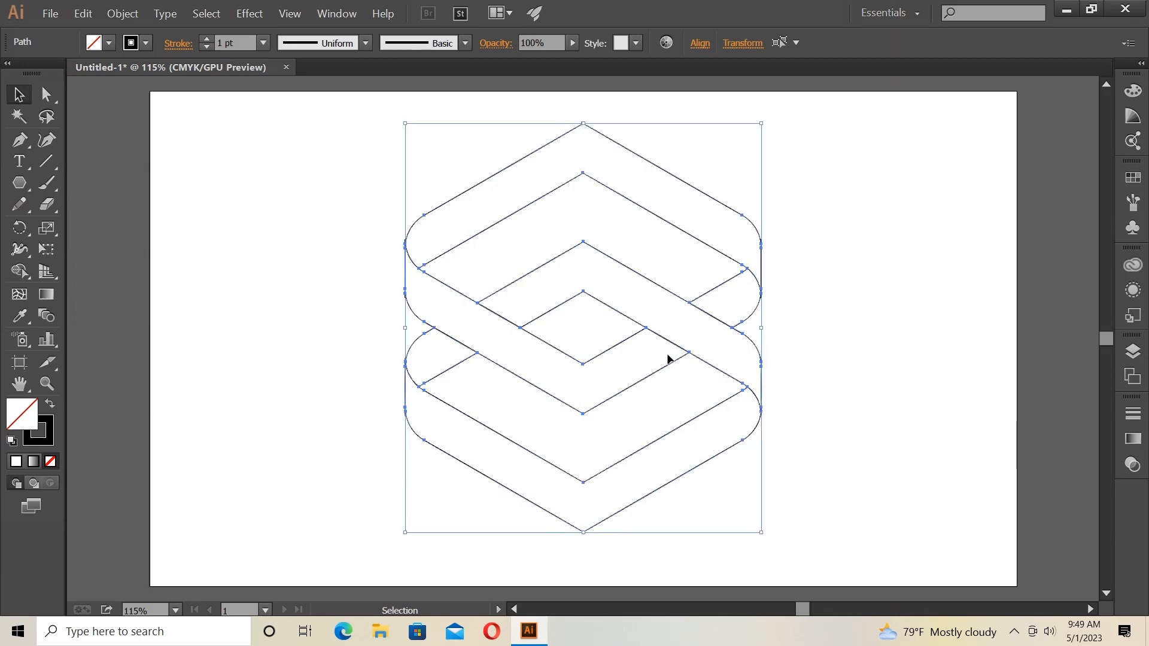
{"action": "left_click_drag", "start_coordinate": [659, 338], "coordinate": [1044, 361]}
{"action": "left_click_drag", "start_coordinate": [351, 165], "coordinate": [759, 446]}
{"action": "key", "text": "Delete"}
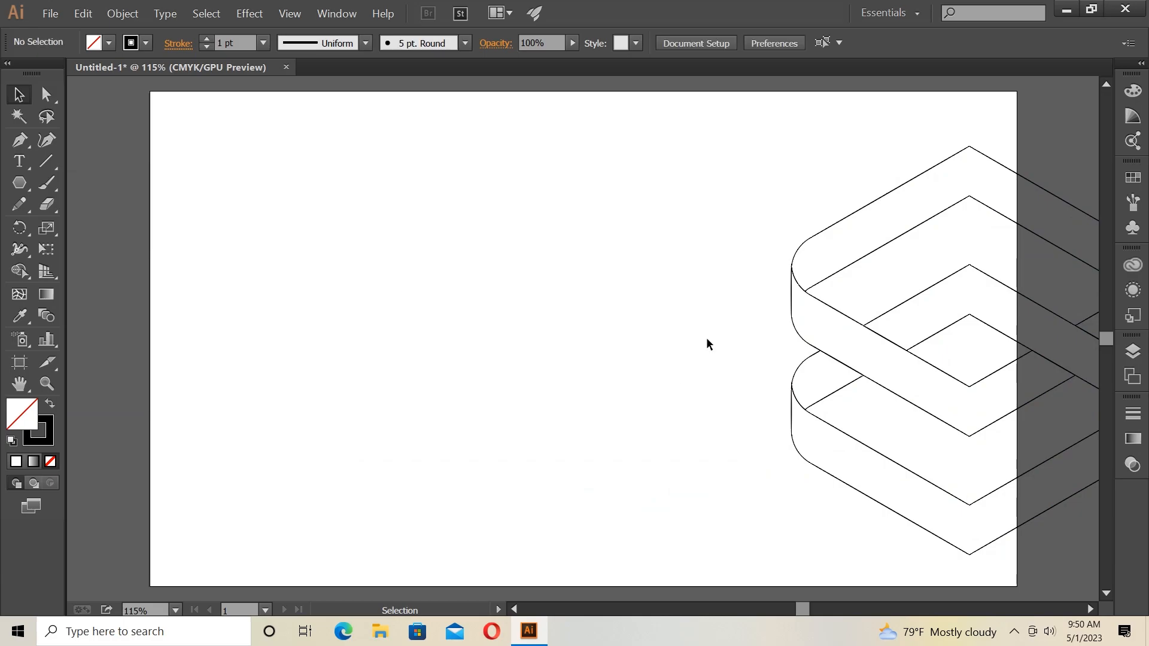
Move the complete interlaced shape back to the middle of the artboard and fit the artboard in the view.
{"action": "left_click_drag", "start_coordinate": [797, 180], "coordinate": [1053, 541]}
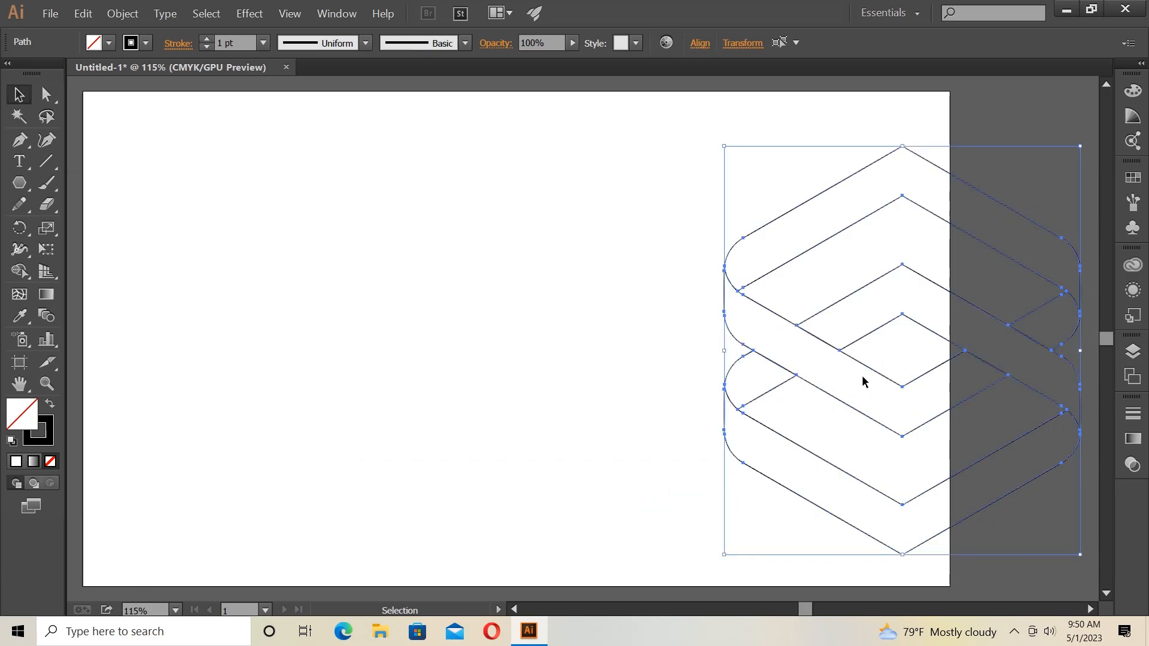
{"action": "left_click_drag", "start_coordinate": [860, 364], "coordinate": [457, 346]}
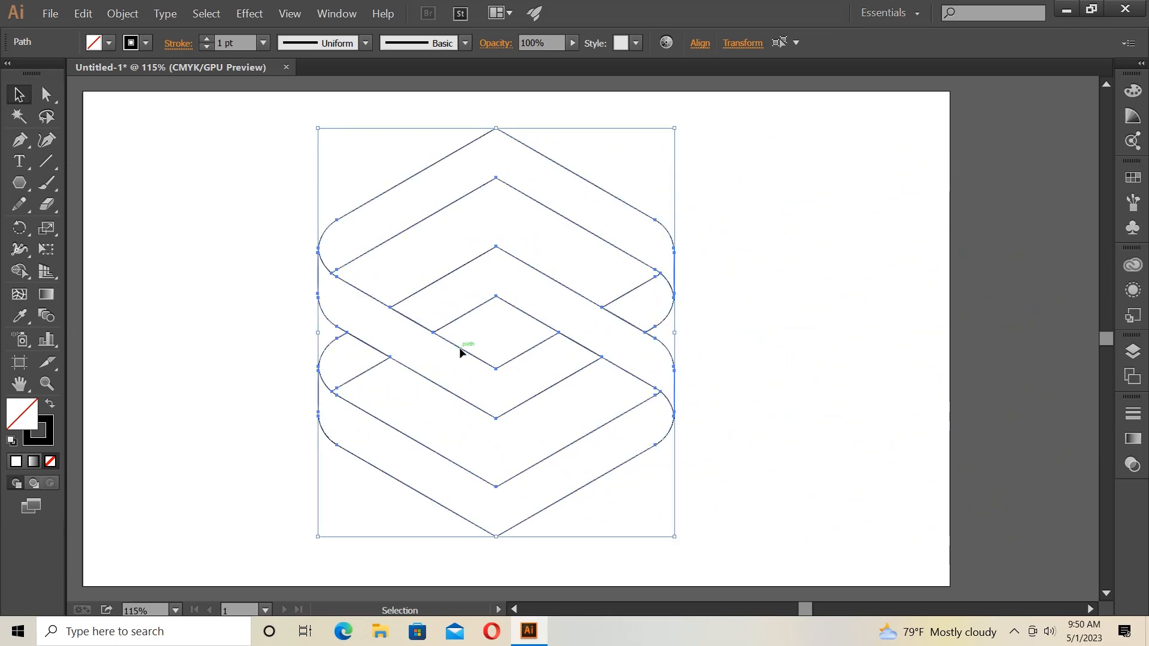
{"action": "key", "text": "ctrl"}
{"action": "key", "text": "ctrl+0"}
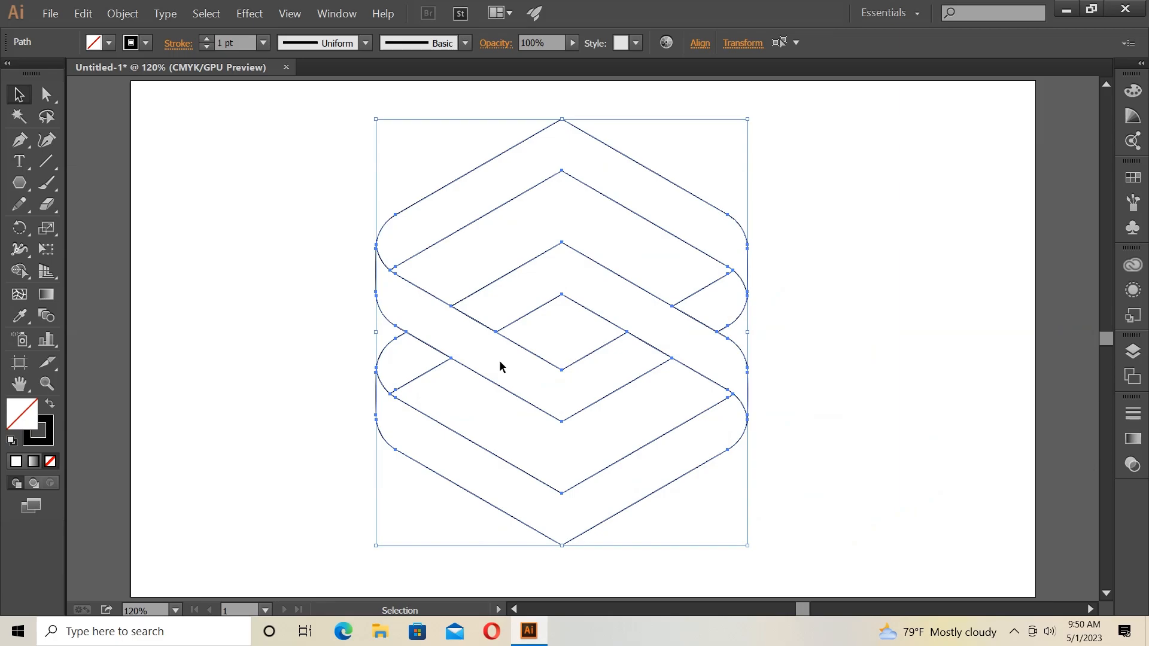
{"action": "left_click", "coordinate": [821, 366]}
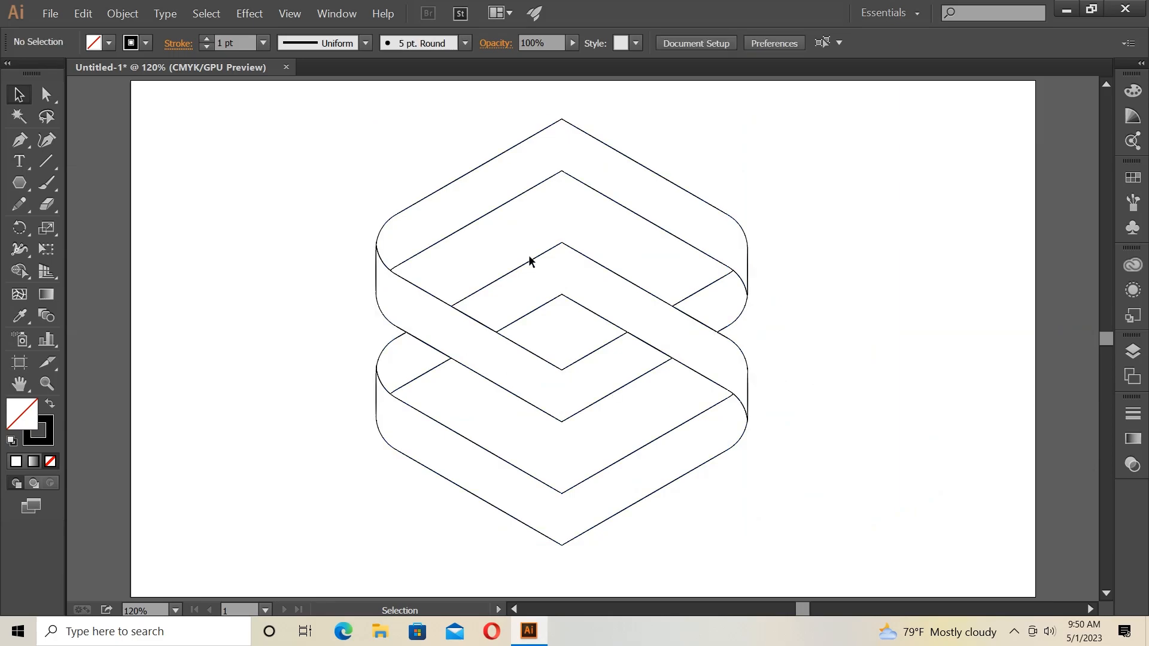
Fill all the band shapes with a linear gradient and set its starting color stop to bright pink.
{"action": "left_click_drag", "start_coordinate": [409, 144], "coordinate": [1011, 488]}
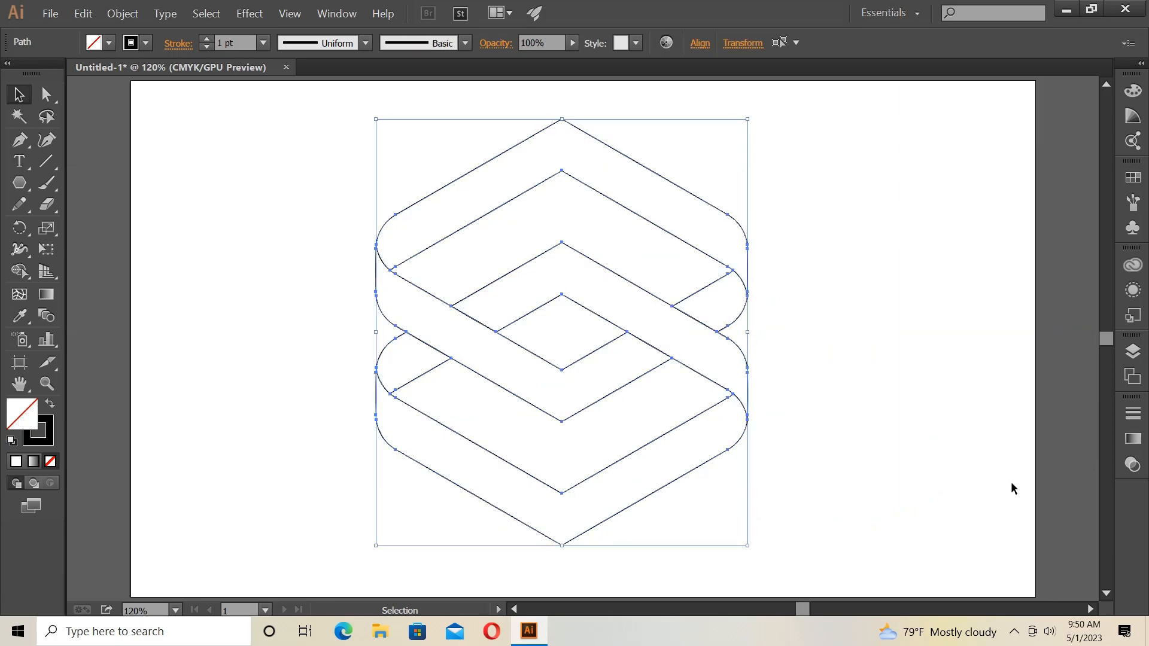
{"action": "left_click", "coordinate": [1132, 438]}
{"action": "left_click", "coordinate": [994, 529]}
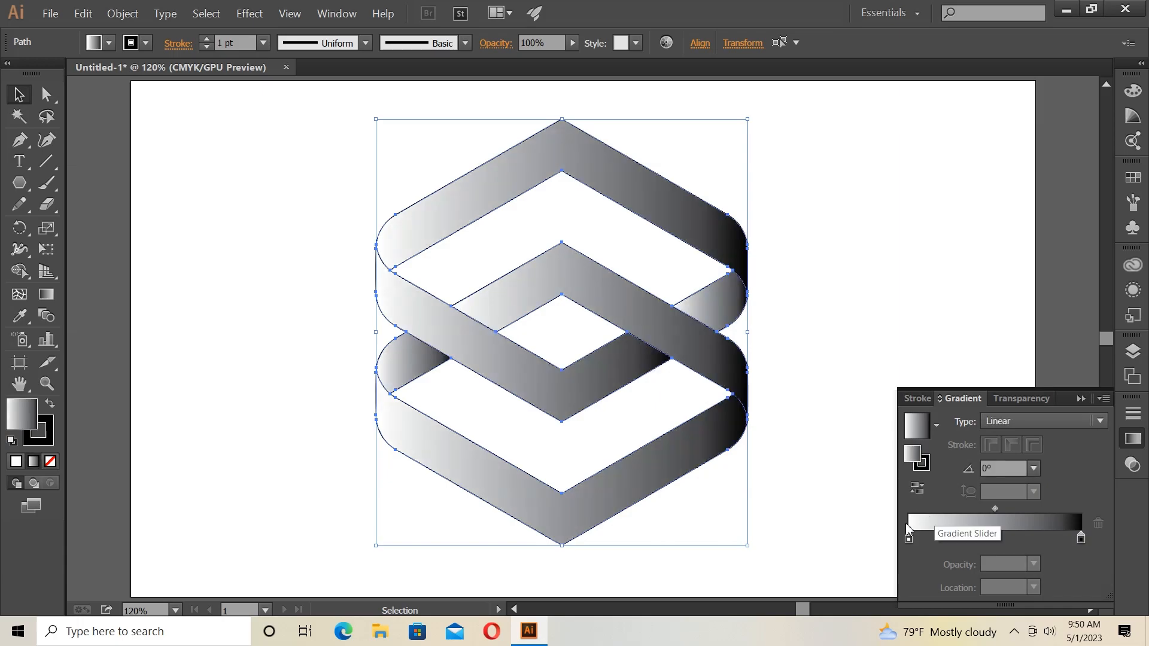
{"action": "double_click", "coordinate": [908, 539]}
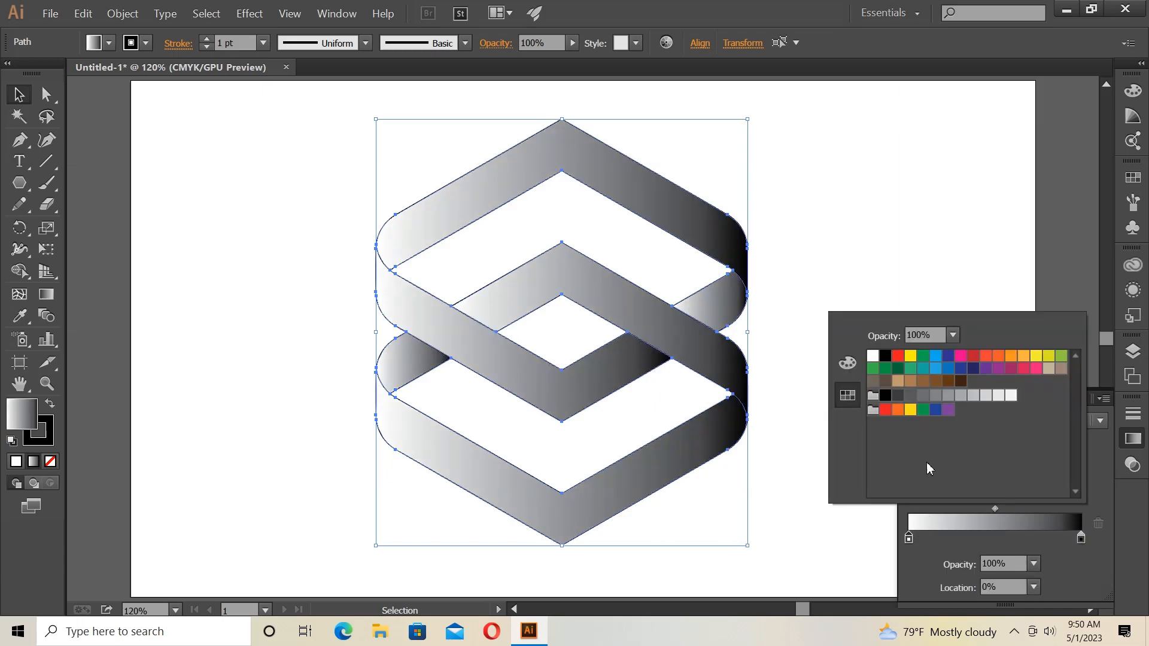
{"action": "left_click", "coordinate": [961, 356]}
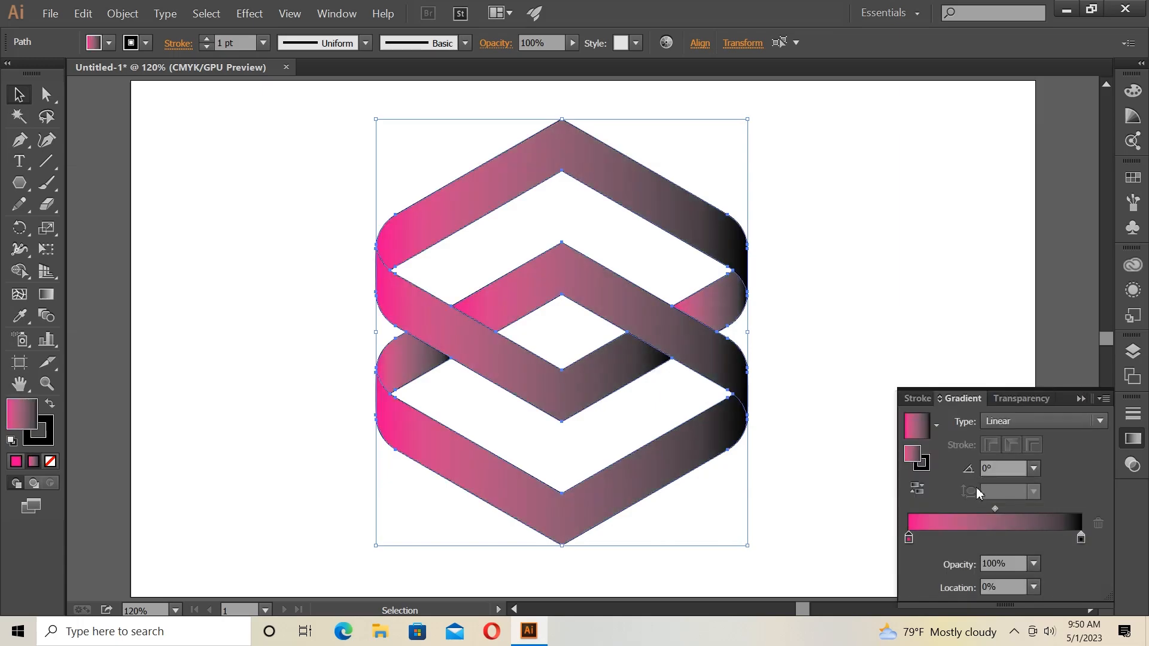
Add a purple color stop near the gradient's midpoint at 49.15% and set the end stop to dark navy blue.
{"action": "left_click", "coordinate": [993, 541]}
{"action": "double_click", "coordinate": [993, 538]}
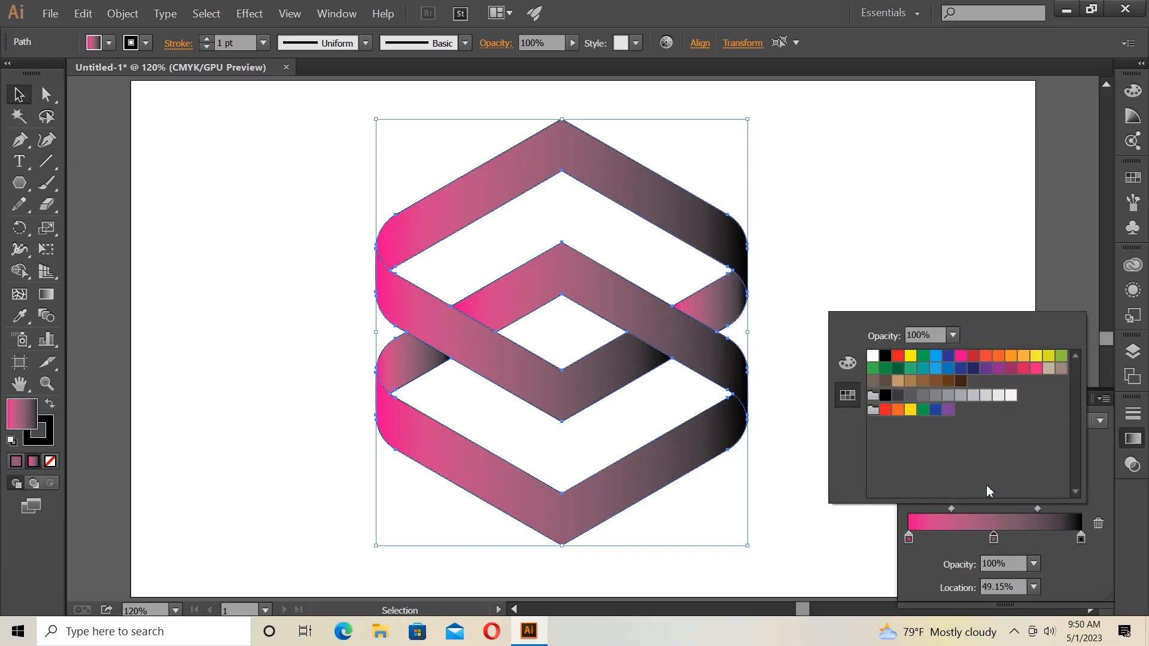
{"action": "left_click", "coordinate": [997, 368]}
{"action": "double_click", "coordinate": [1081, 538]}
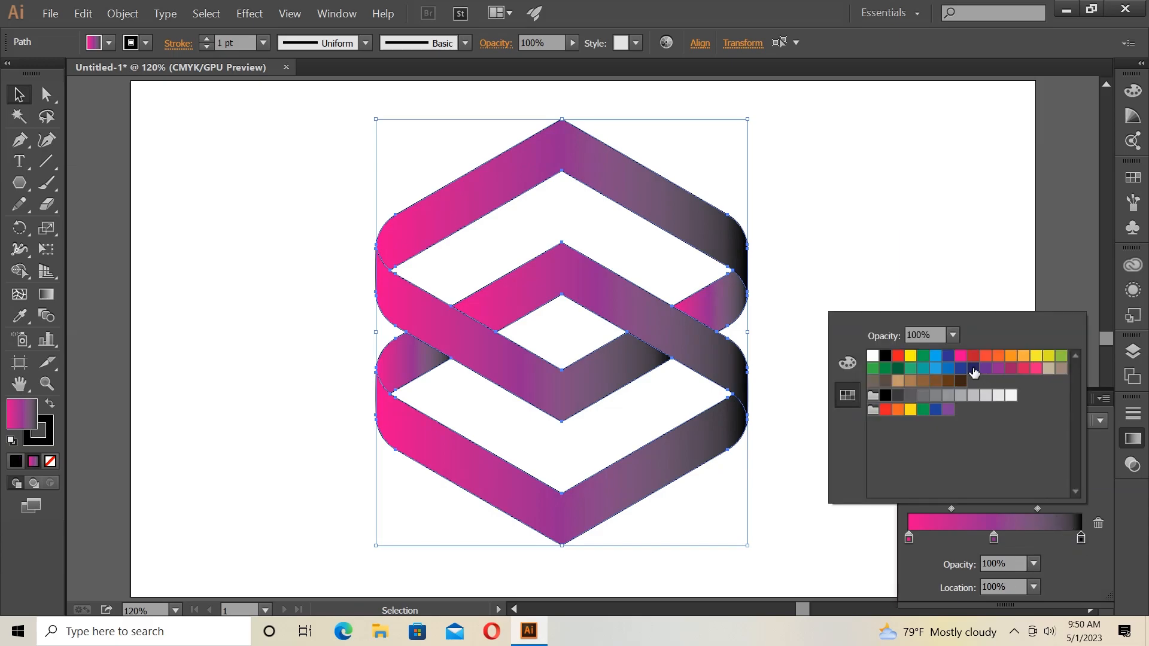
{"action": "left_click", "coordinate": [973, 369]}
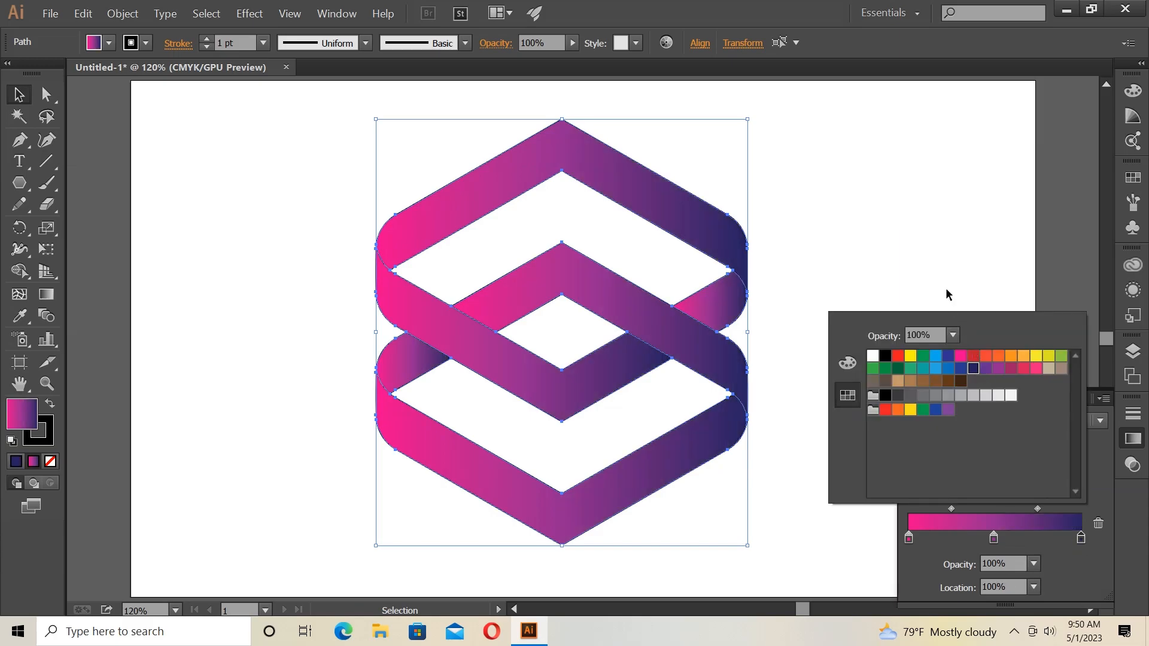
{"action": "left_click", "coordinate": [275, 375]}
Redraw one shared gradient across the lower-left fold and the peaked middle band from right to left, at about -179°.
{"action": "left_click", "coordinate": [416, 368]}
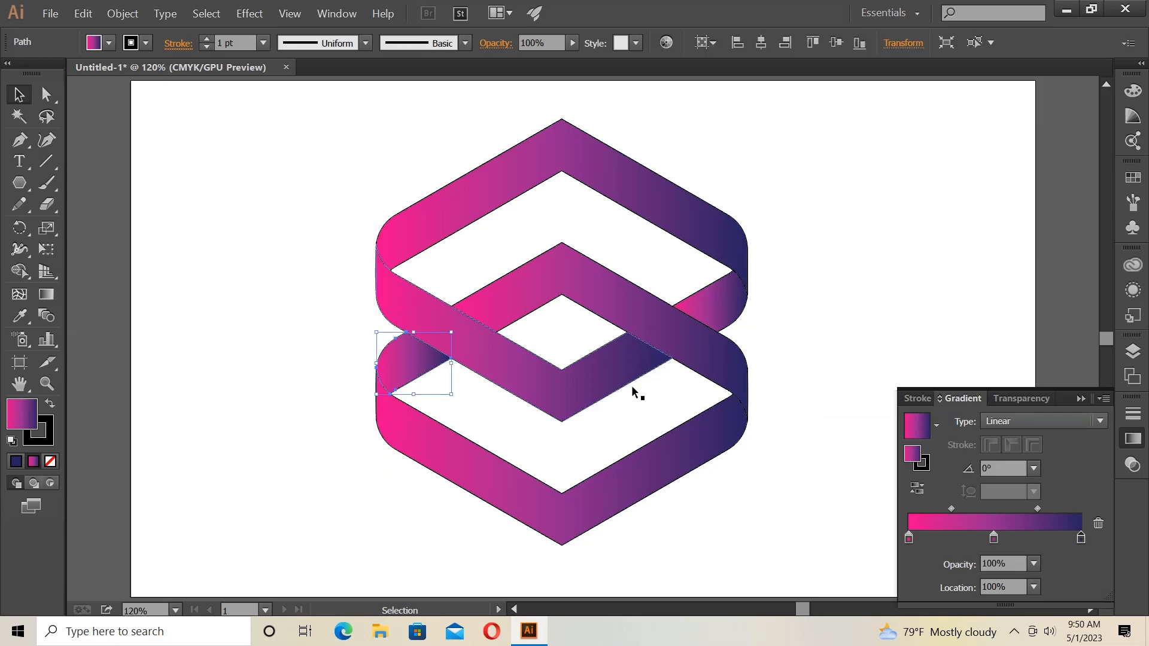
{"action": "left_click", "coordinate": [650, 330], "text": "shift"}
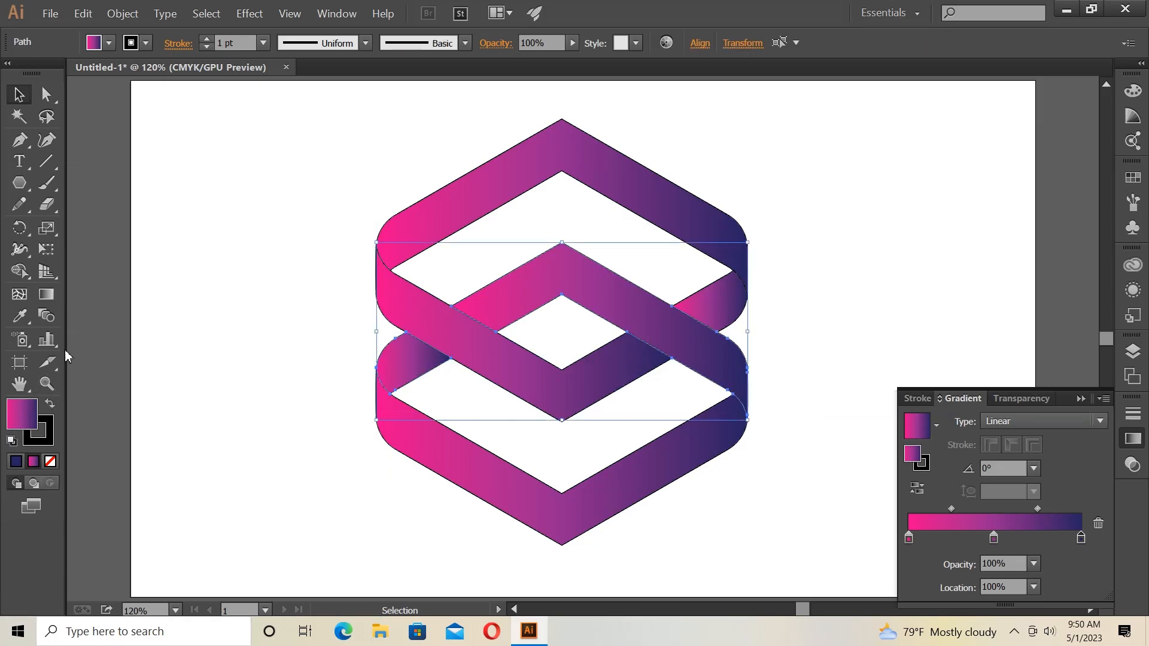
{"action": "left_click", "coordinate": [46, 294]}
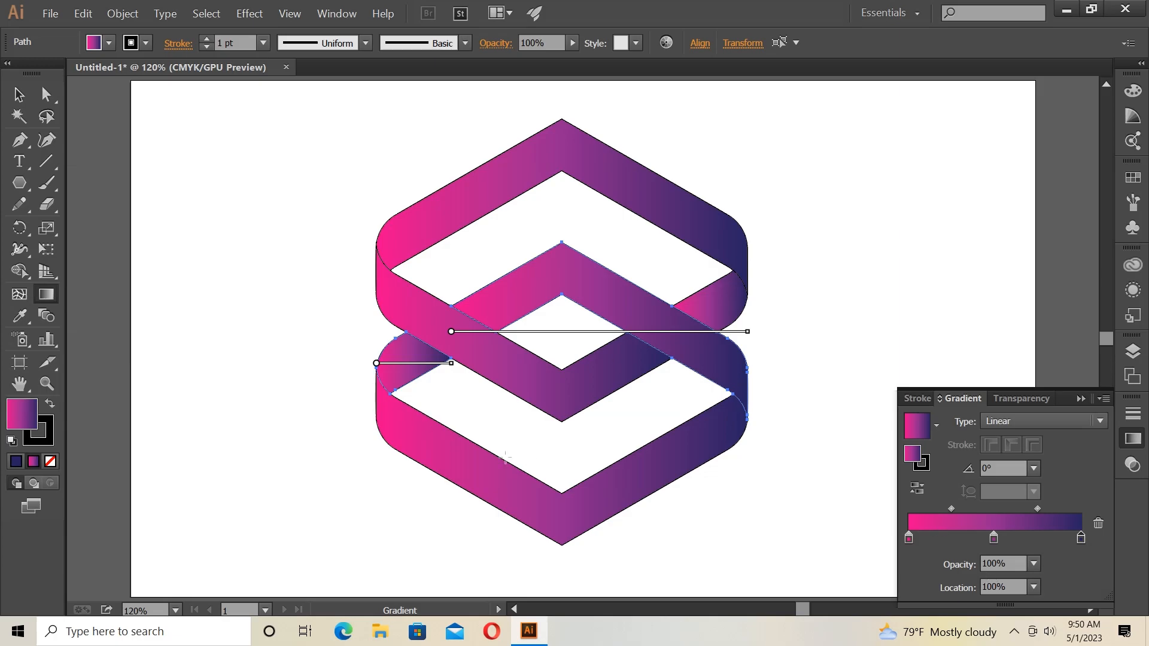
{"action": "left_click_drag", "start_coordinate": [766, 362], "coordinate": [364, 347]}
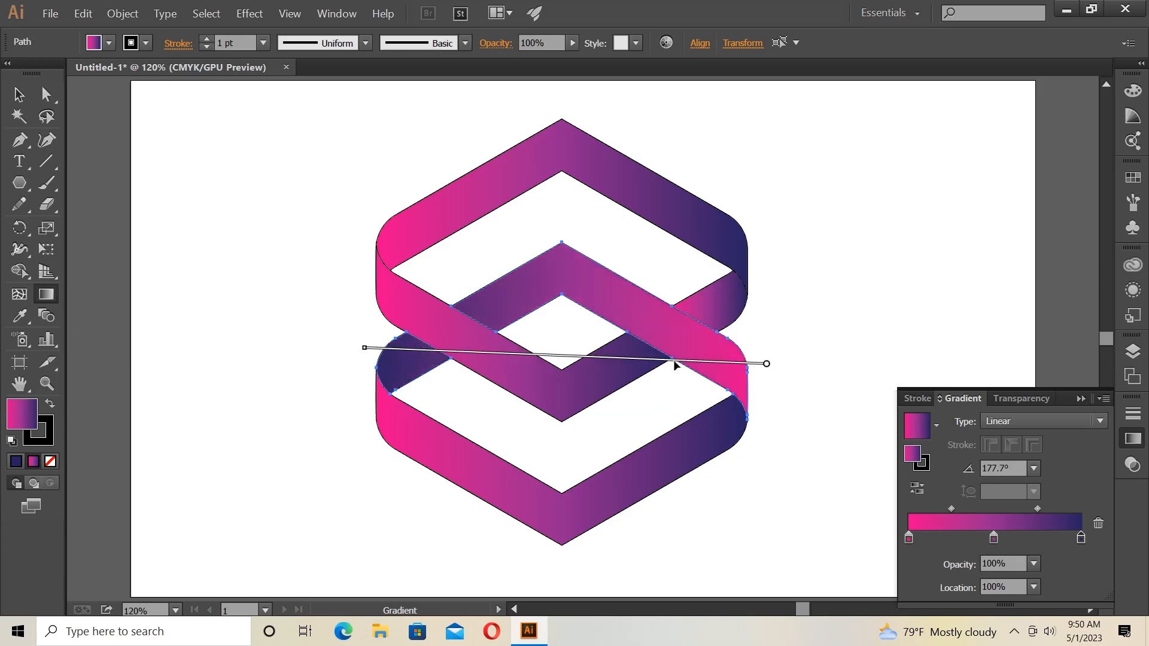
{"action": "left_click_drag", "start_coordinate": [789, 344], "coordinate": [323, 350]}
{"action": "left_click_drag", "start_coordinate": [758, 359], "coordinate": [343, 368]}
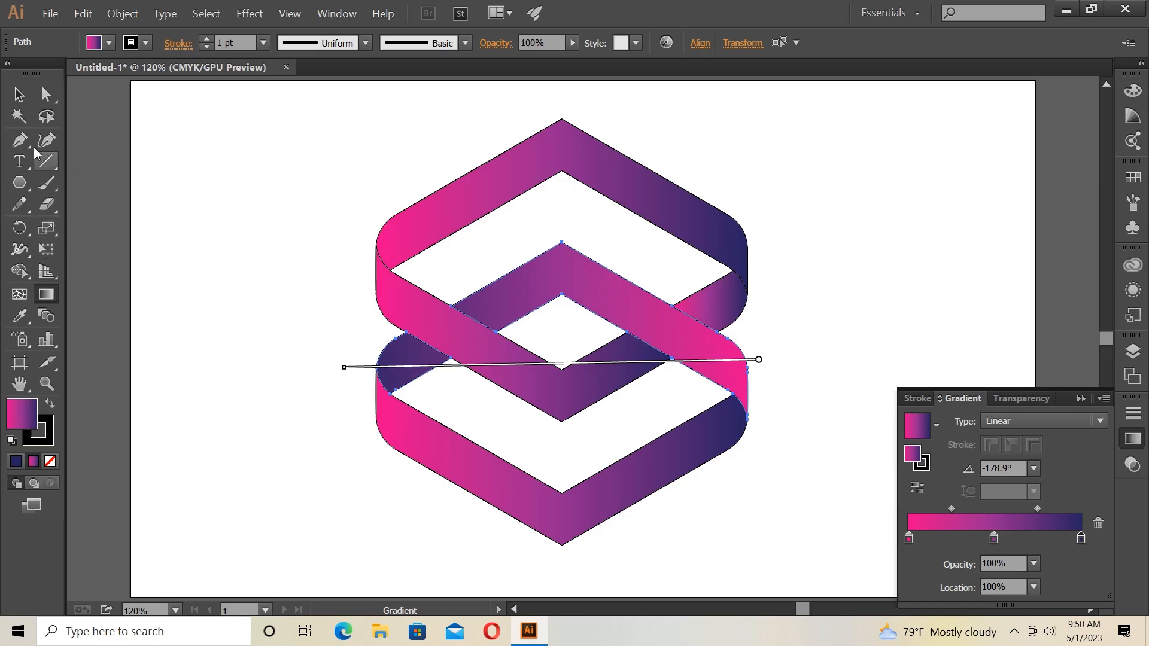
Redraw the bottom band's gradient from its left side to its right side, at about 1.6°.
{"action": "left_click", "coordinate": [19, 94]}
{"action": "left_click", "coordinate": [426, 443]}
{"action": "left_click", "coordinate": [46, 293]}
{"action": "mouse_move", "coordinate": [327, 439]}
{"action": "left_mouse_down"}
{"action": "mouse_move", "coordinate": [628, 464]}
{"action": "mouse_move", "coordinate": [777, 430]}
{"action": "left_mouse_up"}
{"action": "mouse_move", "coordinate": [363, 459]}
{"action": "left_mouse_down"}
{"action": "mouse_move", "coordinate": [733, 441]}
{"action": "mouse_move", "coordinate": [778, 428]}
{"action": "mouse_move", "coordinate": [765, 448]}
{"action": "left_mouse_up"}
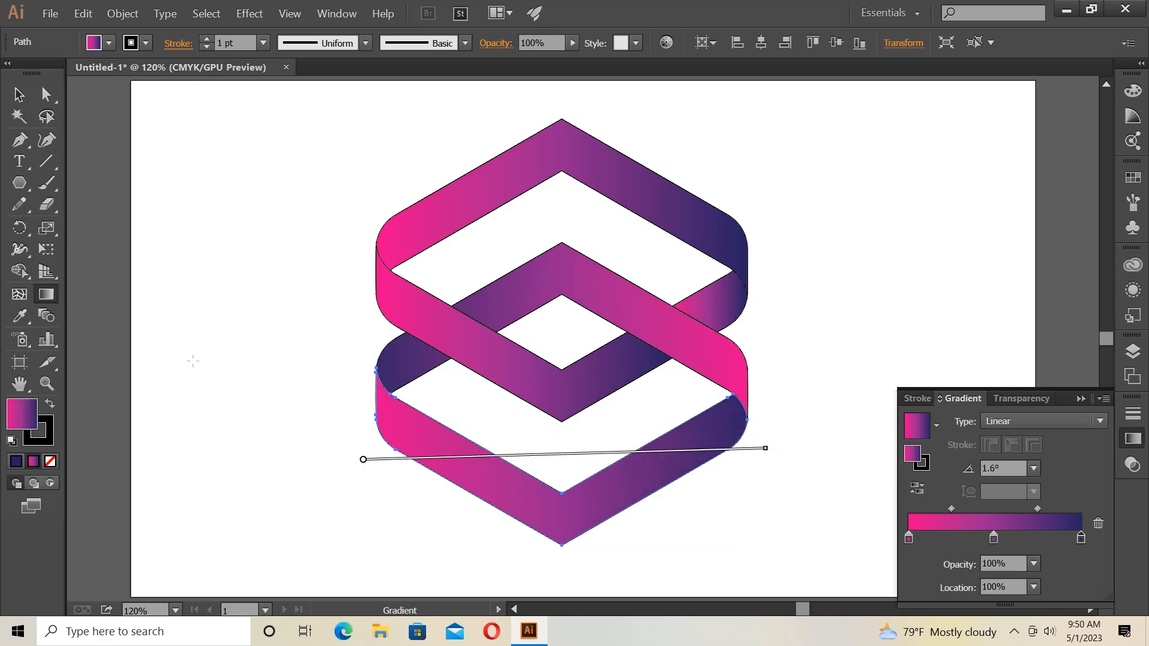
Redraw one shared gradient across the V-shaped middle band and the upper-right fold from left to right, at about -1.7°.
{"action": "left_click", "coordinate": [19, 94]}
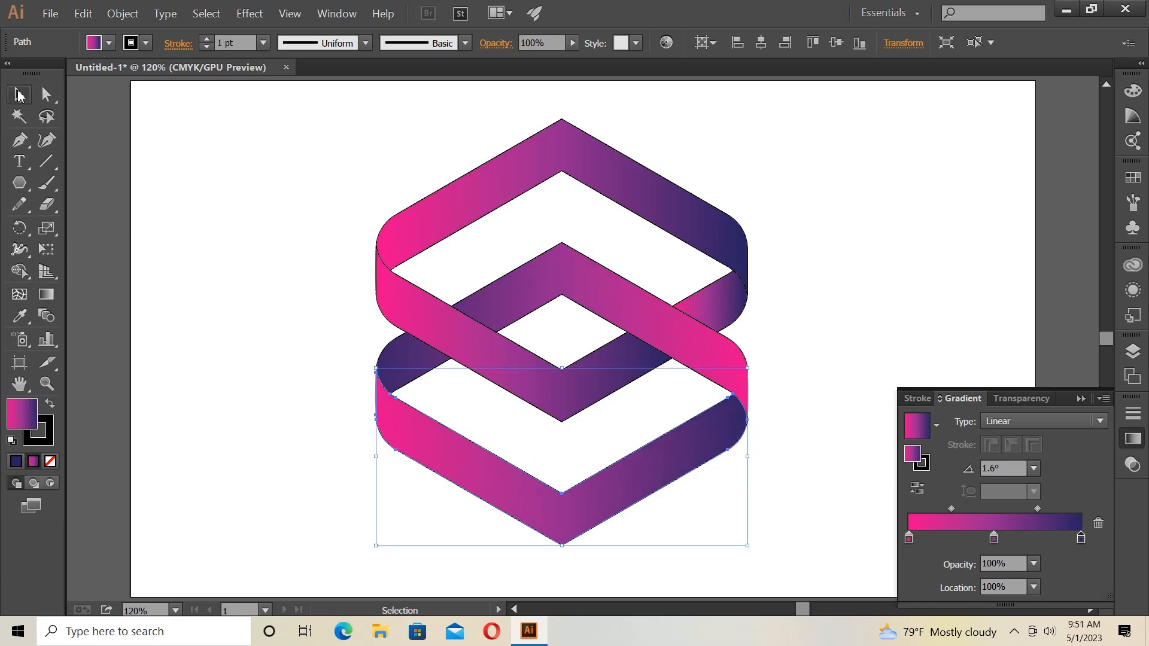
{"action": "left_click", "coordinate": [437, 222]}
{"action": "left_click", "coordinate": [492, 335]}
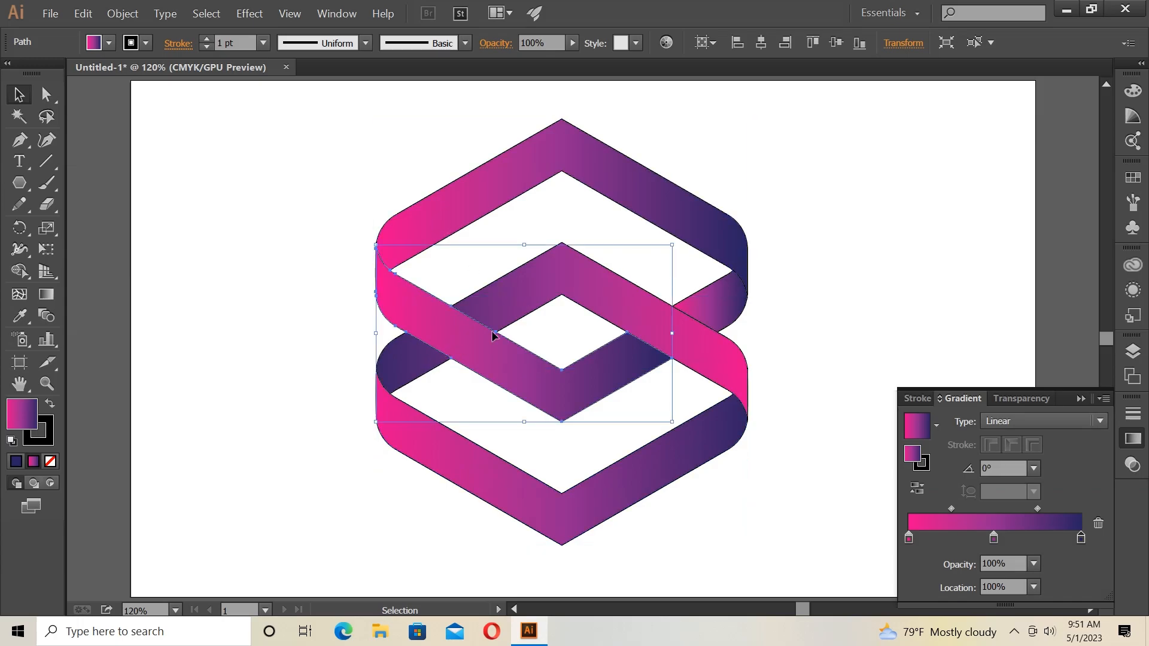
{"action": "left_click", "coordinate": [712, 312], "text": "shift"}
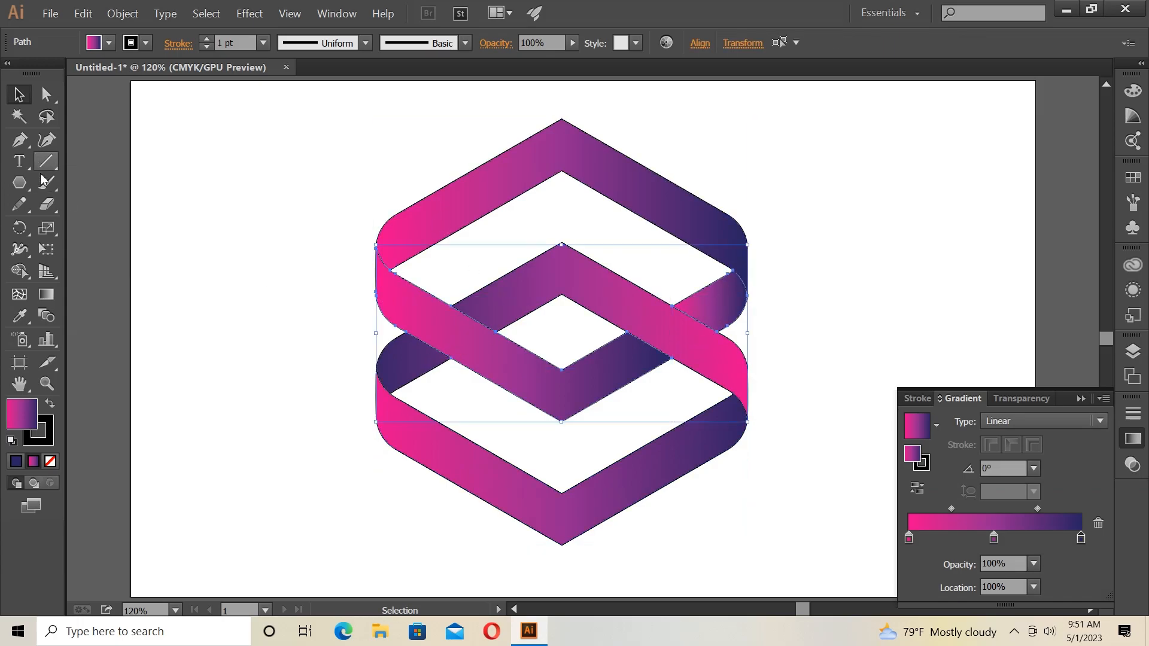
{"action": "left_click", "coordinate": [46, 293]}
{"action": "left_click_drag", "start_coordinate": [339, 302], "coordinate": [779, 308]}
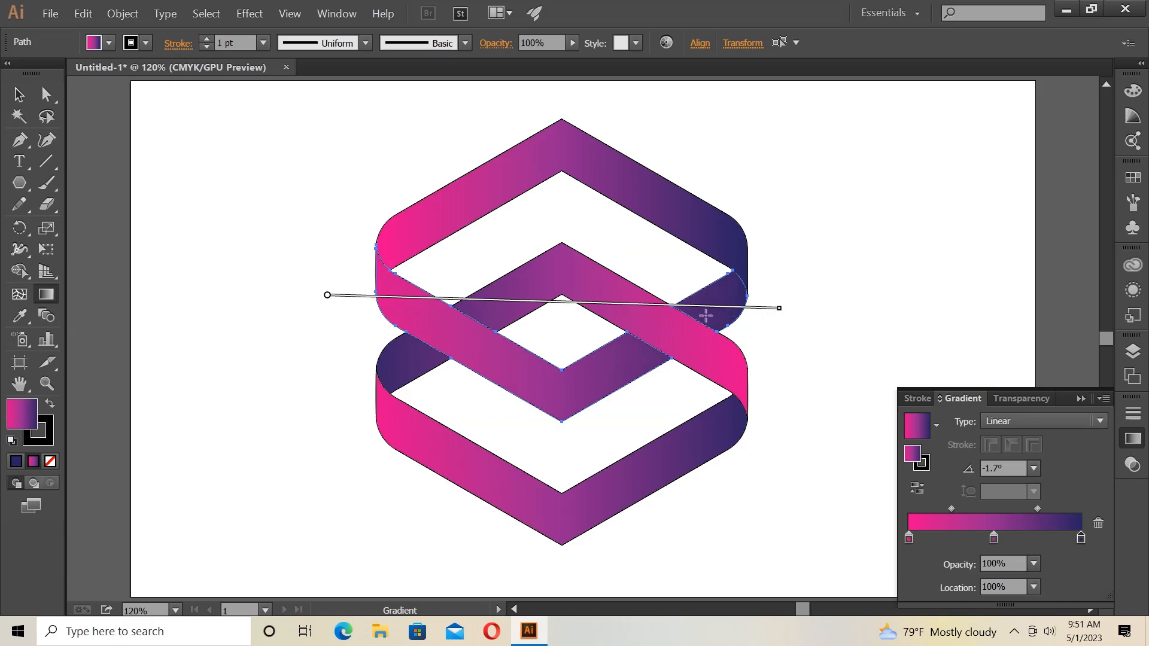
Reverse the top band's gradient by redrawing it from right to left, at about -179.8°.
{"action": "left_click", "coordinate": [18, 94]}
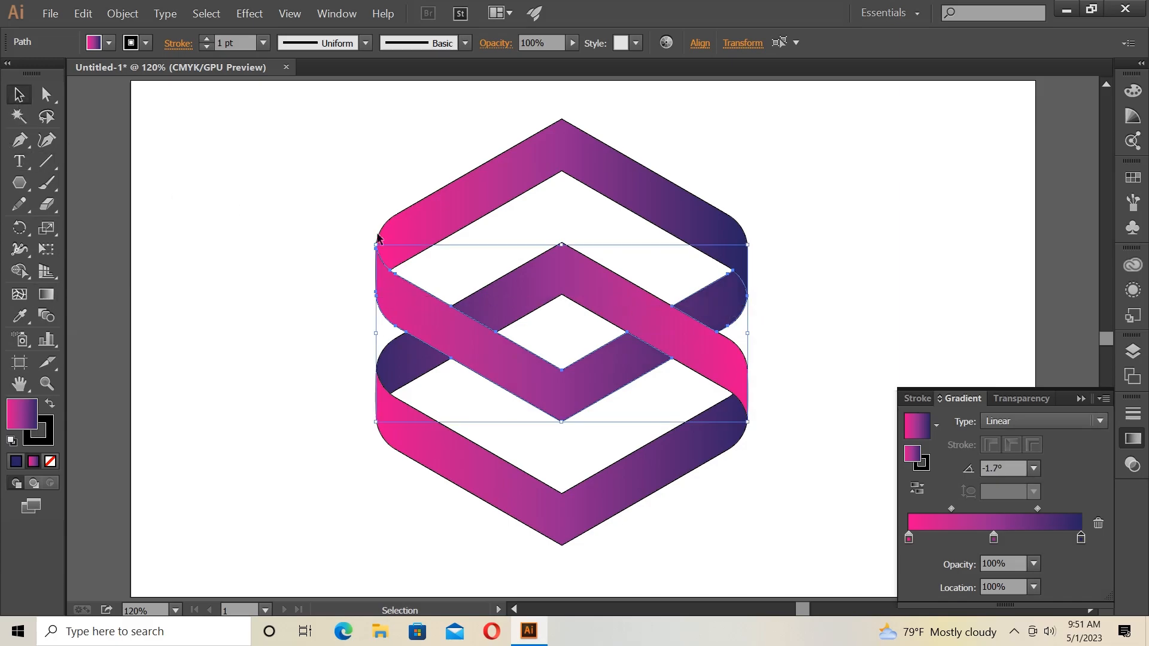
{"action": "left_click", "coordinate": [519, 183]}
{"action": "left_click", "coordinate": [46, 294]}
{"action": "mouse_move", "coordinate": [764, 215]}
{"action": "left_mouse_down"}
{"action": "mouse_move", "coordinate": [418, 241]}
{"action": "mouse_move", "coordinate": [287, 236]}
{"action": "mouse_move", "coordinate": [316, 224]}
{"action": "left_mouse_up"}
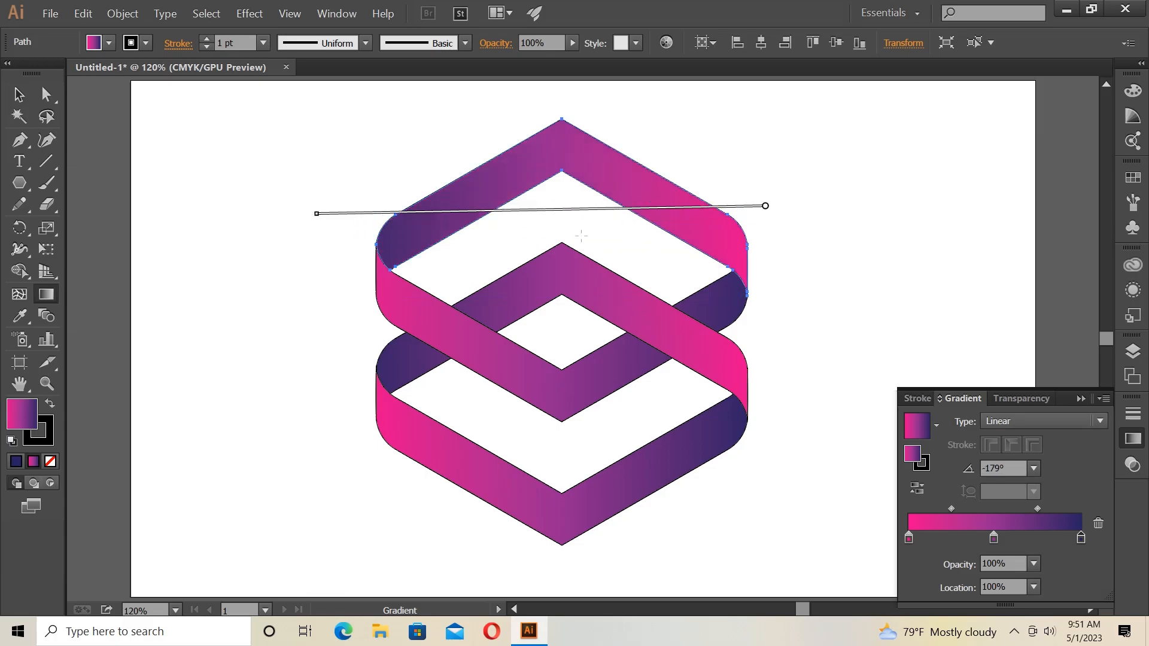
{"action": "mouse_move", "coordinate": [779, 209]}
{"action": "left_mouse_down"}
{"action": "mouse_move", "coordinate": [516, 226]}
{"action": "mouse_move", "coordinate": [346, 223]}
{"action": "mouse_move", "coordinate": [325, 210]}
{"action": "left_mouse_up"}
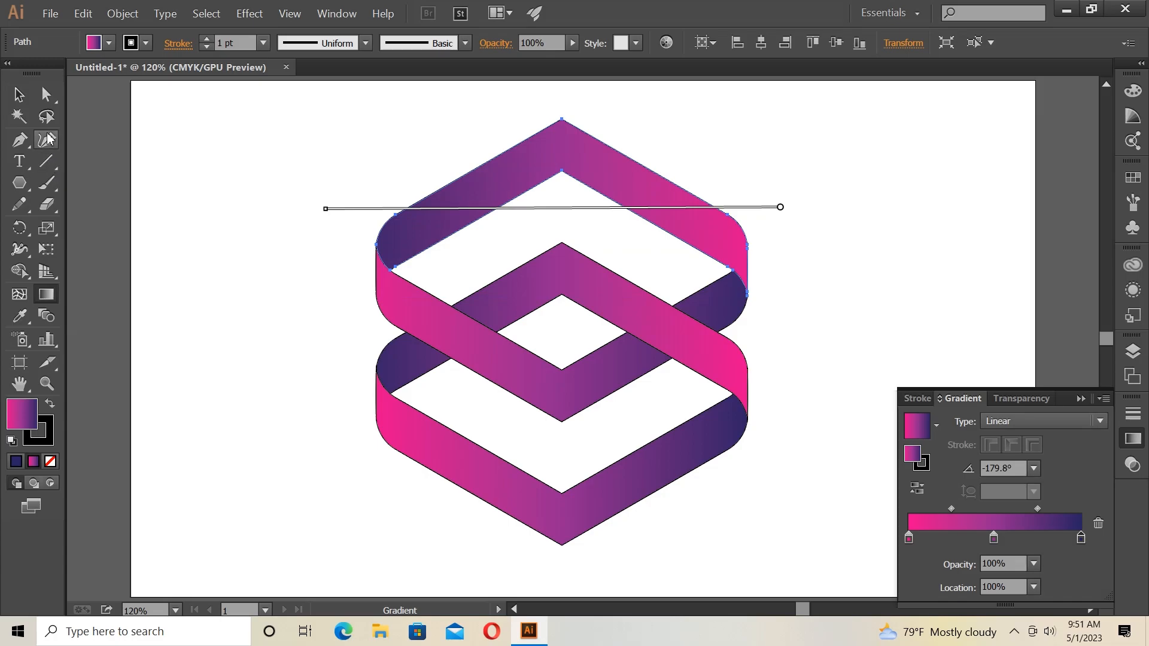
Remove the black stroke from all the band shapes and deselect them.
{"action": "left_click", "coordinate": [18, 95]}
{"action": "left_click_drag", "start_coordinate": [398, 122], "coordinate": [712, 523]}
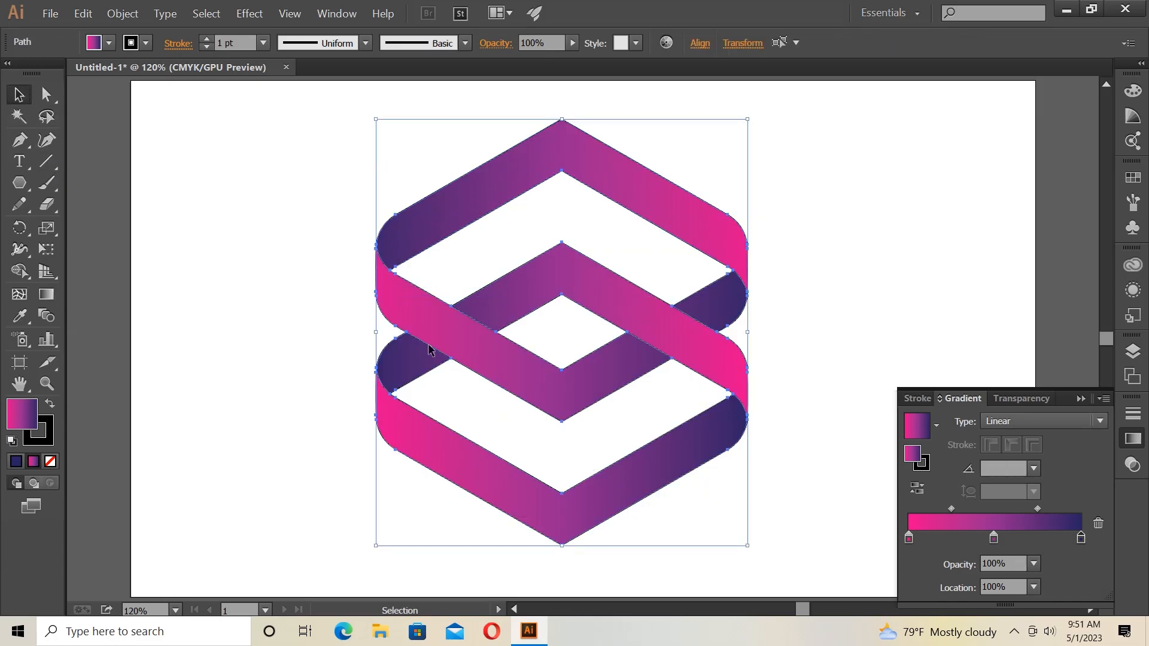
{"action": "left_click", "coordinate": [207, 45]}
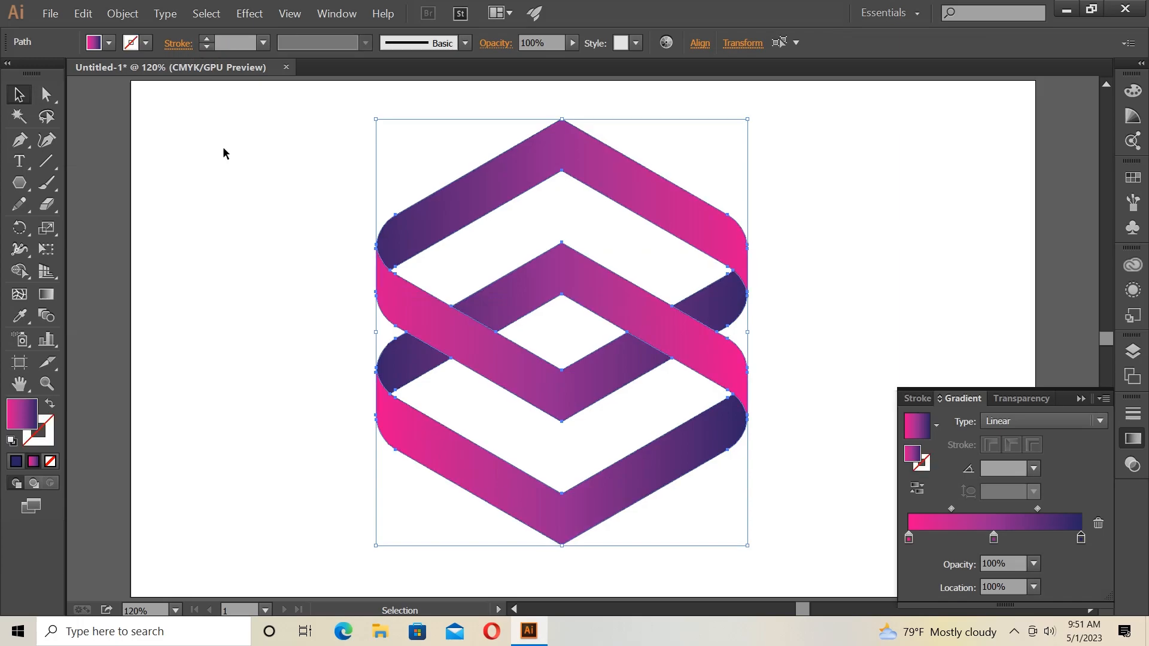
{"action": "left_click", "coordinate": [262, 175]}
Select all the band shapes and group them into one object.
{"action": "left_click_drag", "start_coordinate": [362, 112], "coordinate": [831, 488]}
{"action": "right_click", "coordinate": [598, 332]}
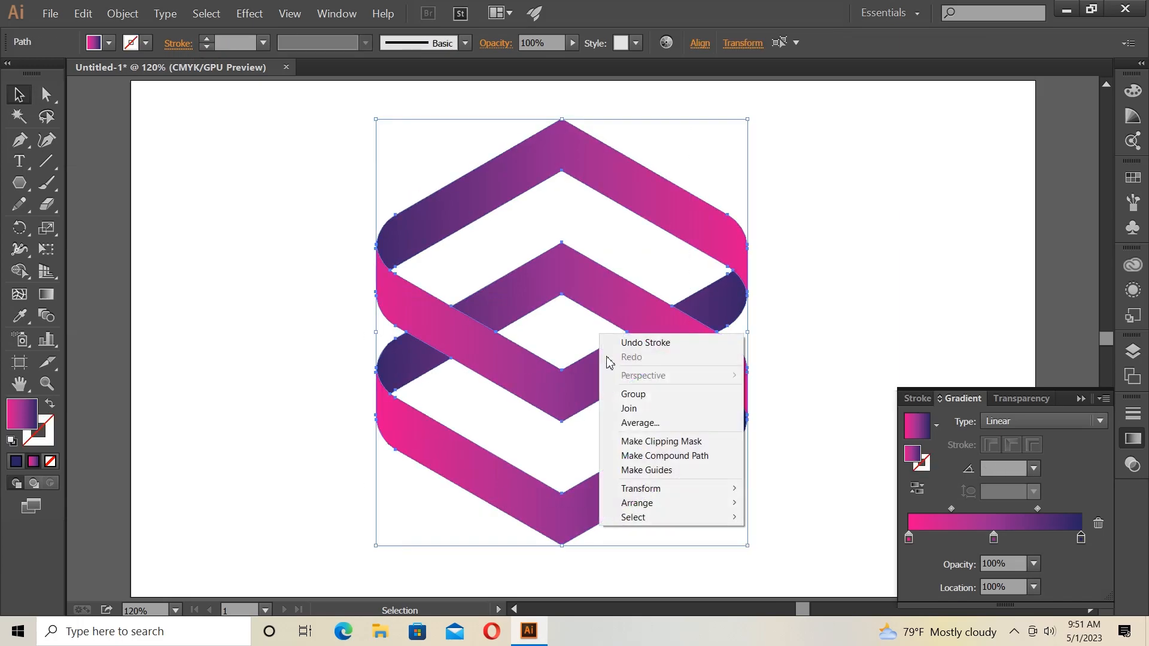
{"action": "left_click", "coordinate": [622, 394]}
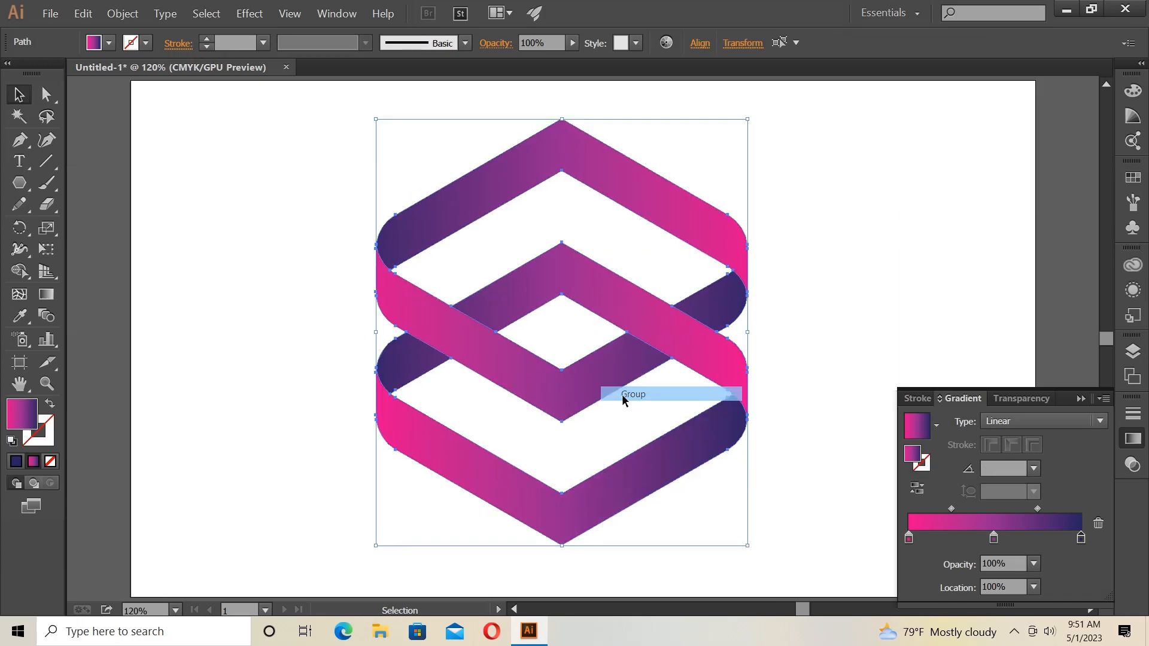
Collapse the gradient settings and center the grouped logo horizontally and vertically on the artboard.
{"action": "left_click", "coordinate": [1079, 397]}
{"action": "left_click", "coordinate": [753, 48]}
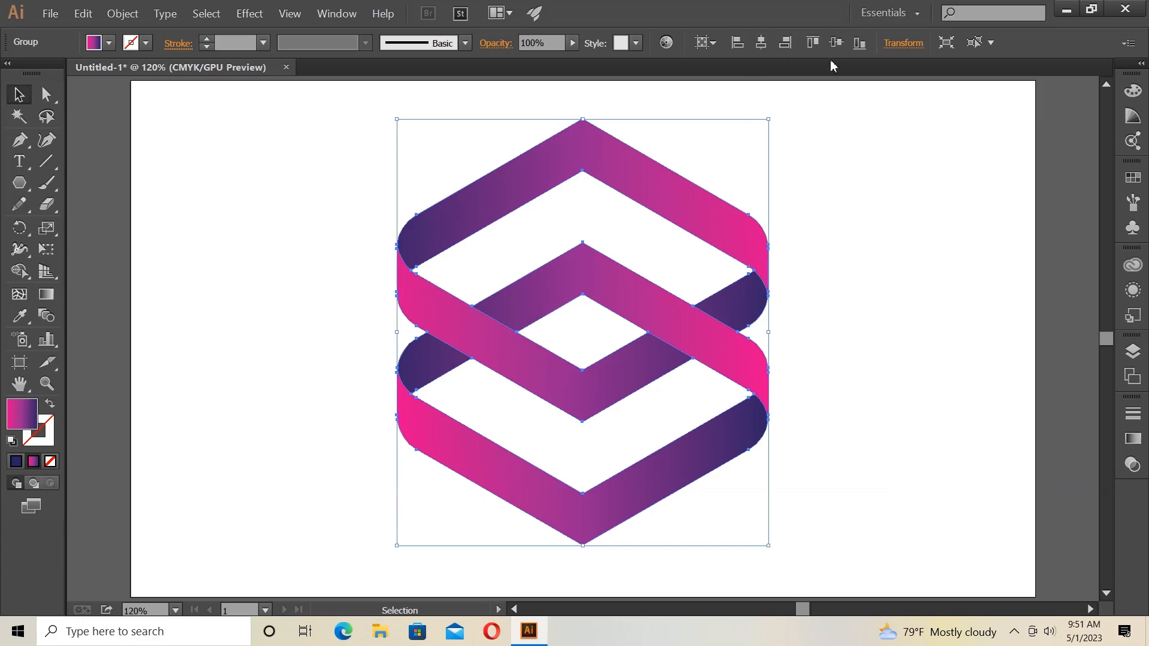
{"action": "left_click", "coordinate": [836, 46]}
{"action": "left_click", "coordinate": [938, 257]}
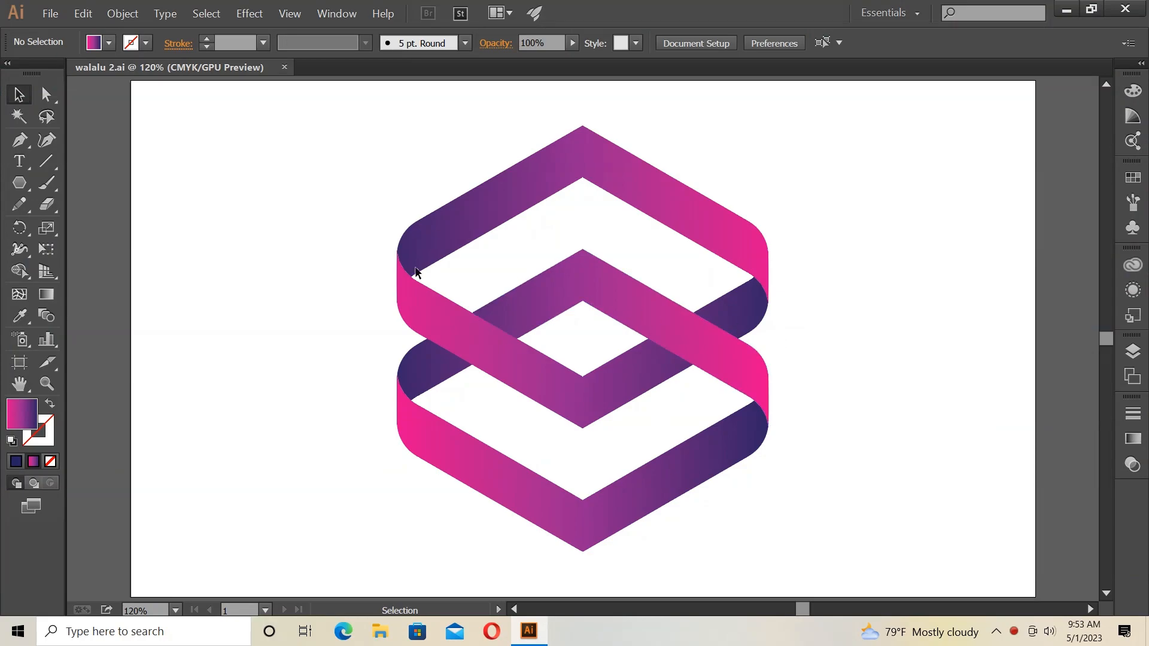
In the document setup, set the first transparency grid color to black and turn on Simulate Colored Paper.
{"action": "left_click", "coordinate": [50, 13]}
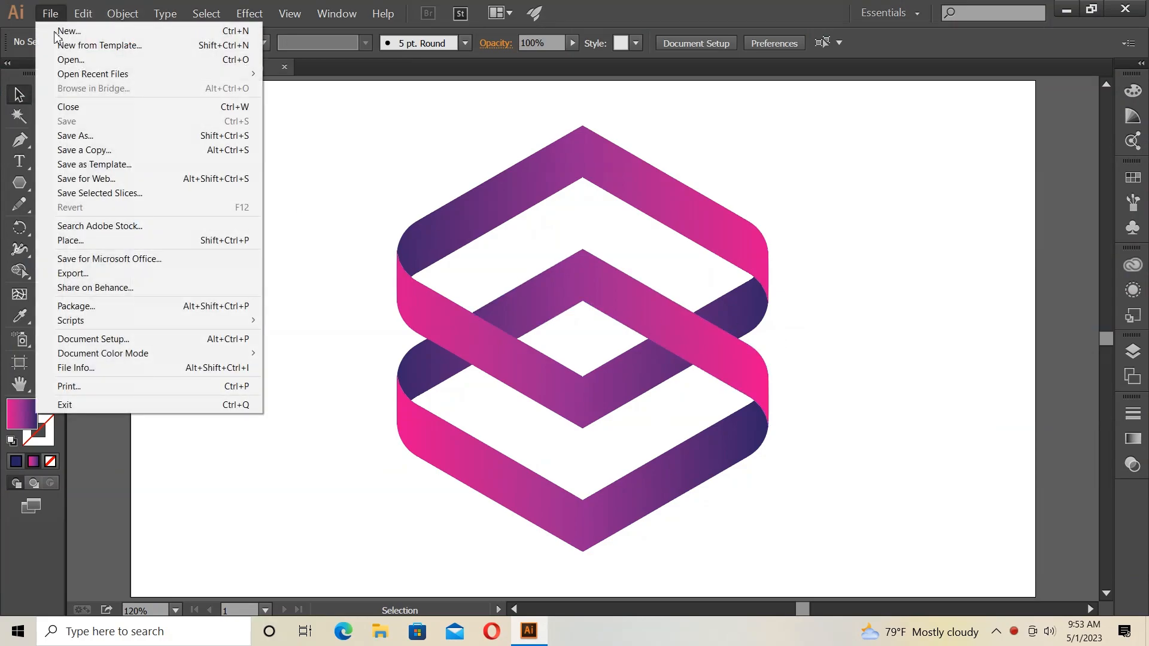
{"action": "left_click", "coordinate": [154, 341]}
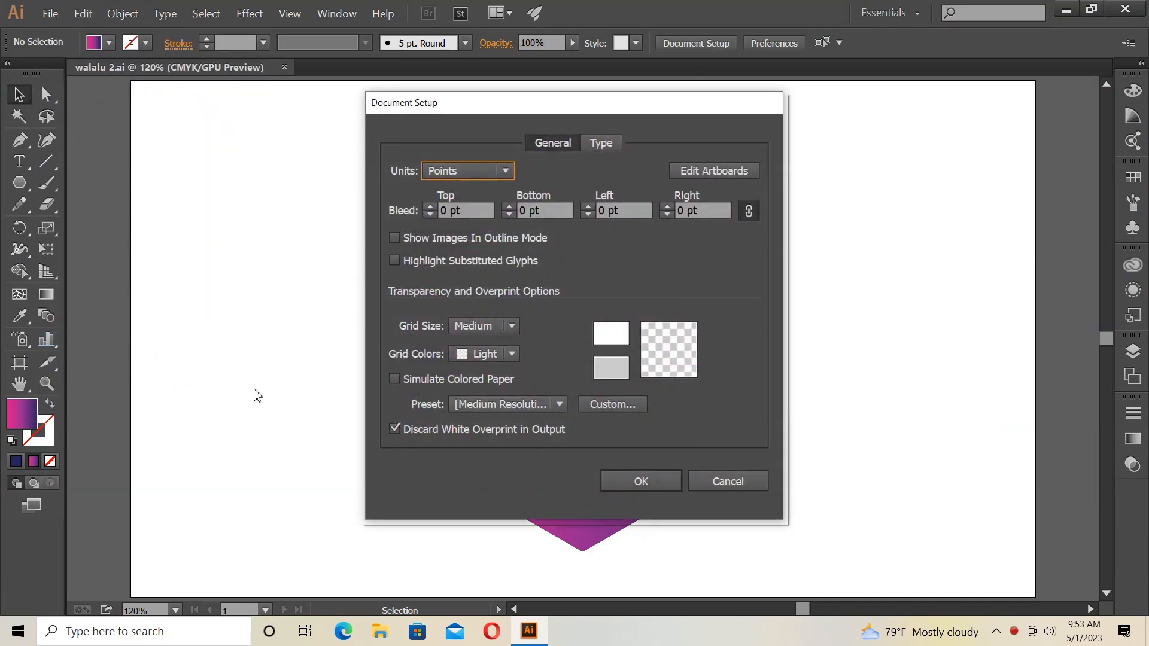
{"action": "left_click", "coordinate": [618, 341]}
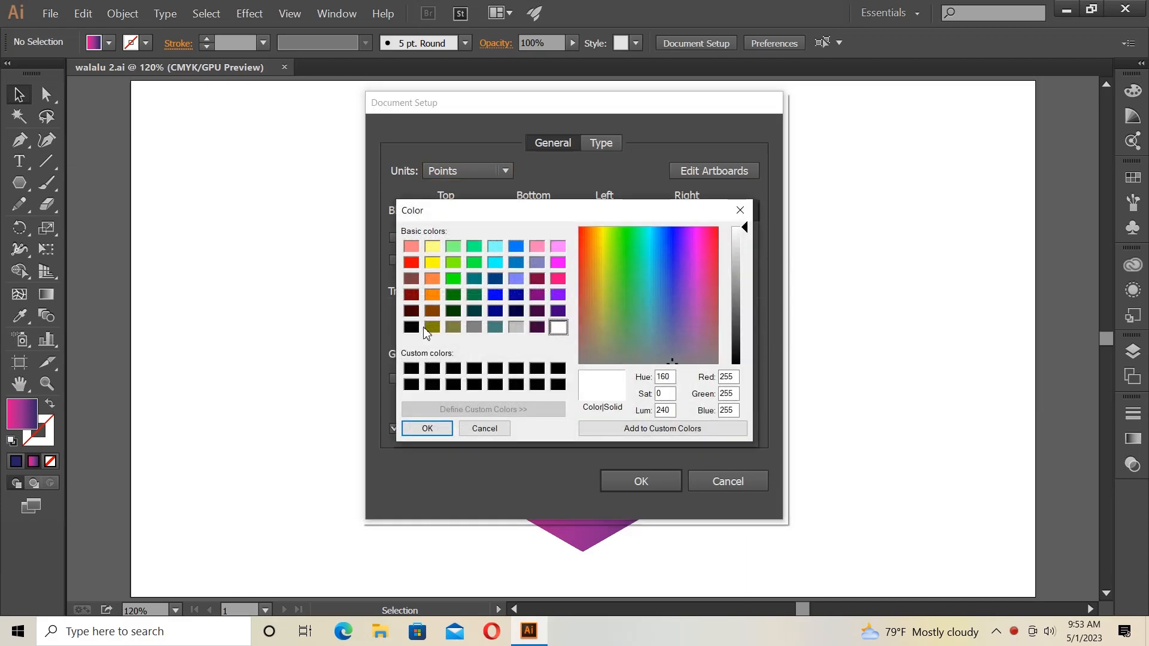
{"action": "left_click", "coordinate": [412, 327]}
{"action": "left_click", "coordinate": [426, 429]}
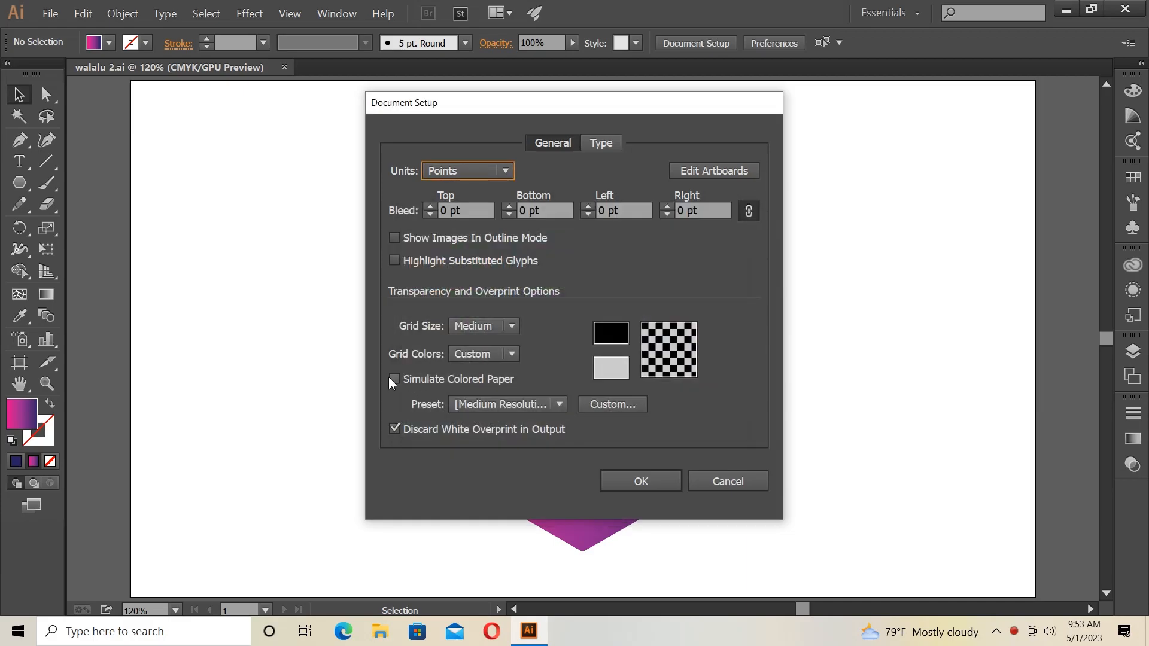
{"action": "left_click", "coordinate": [394, 379]}
{"action": "left_click", "coordinate": [650, 481]}
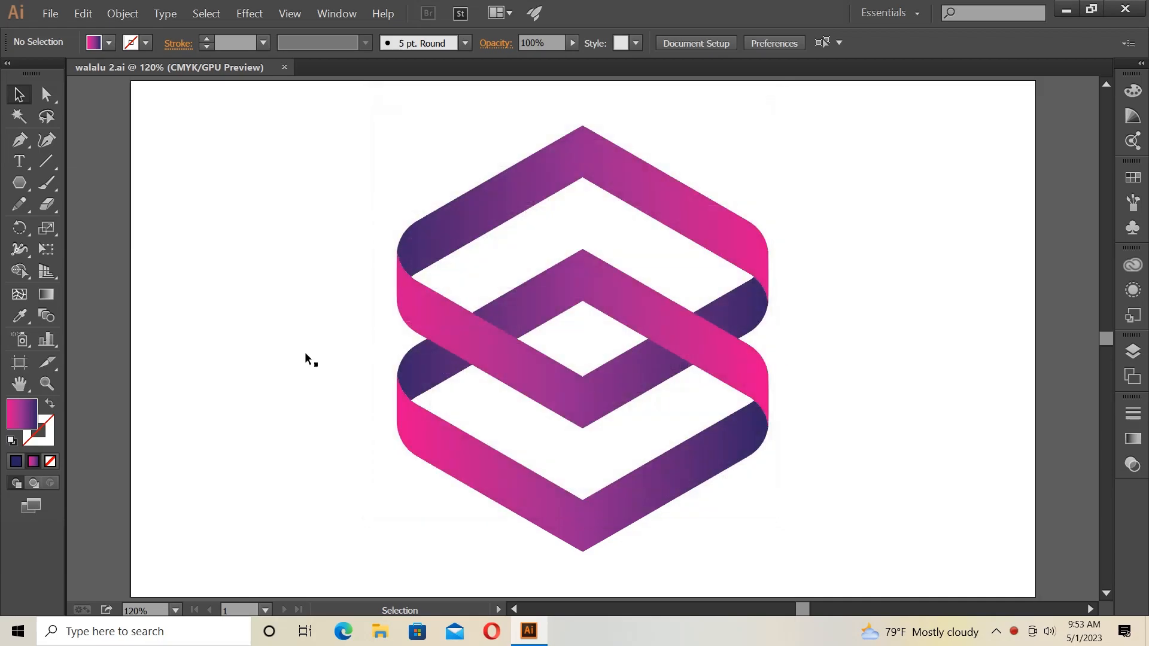
{"action": "left_click", "coordinate": [19, 94]}
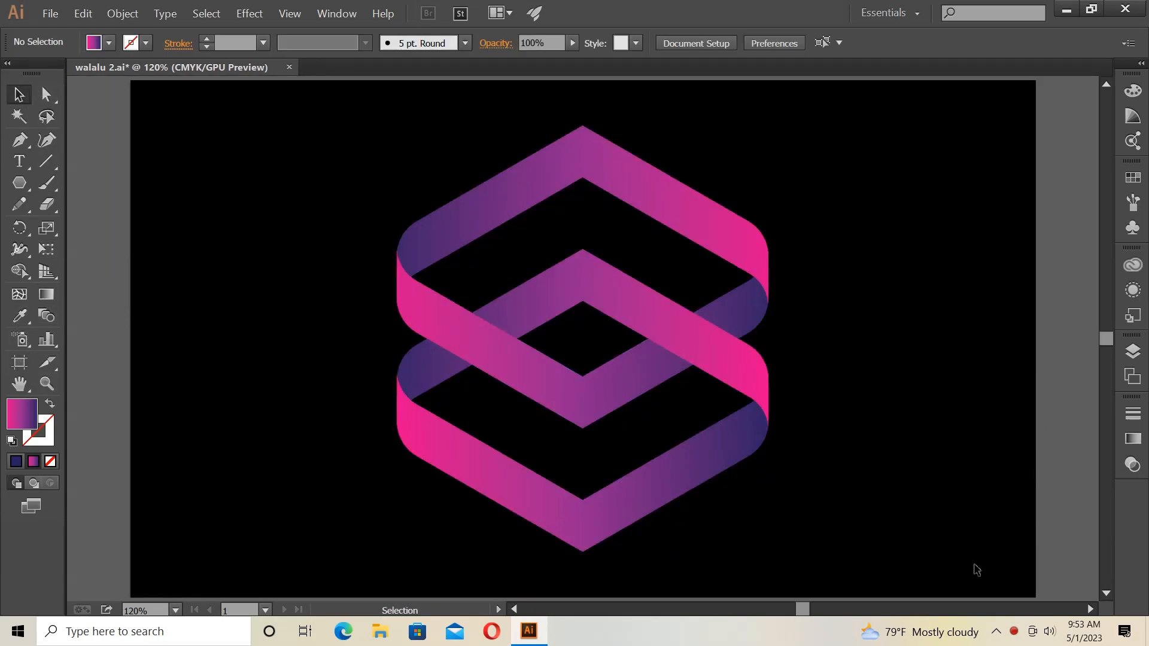